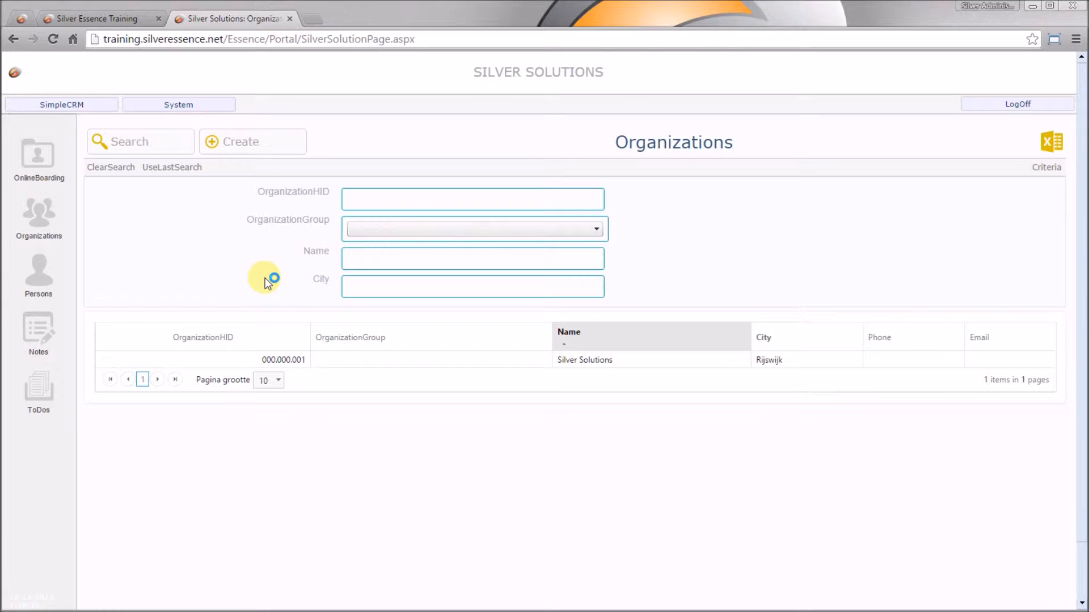
Open the Full Editor and log in to the Silver Partners page with the username and password
click(211, 104)
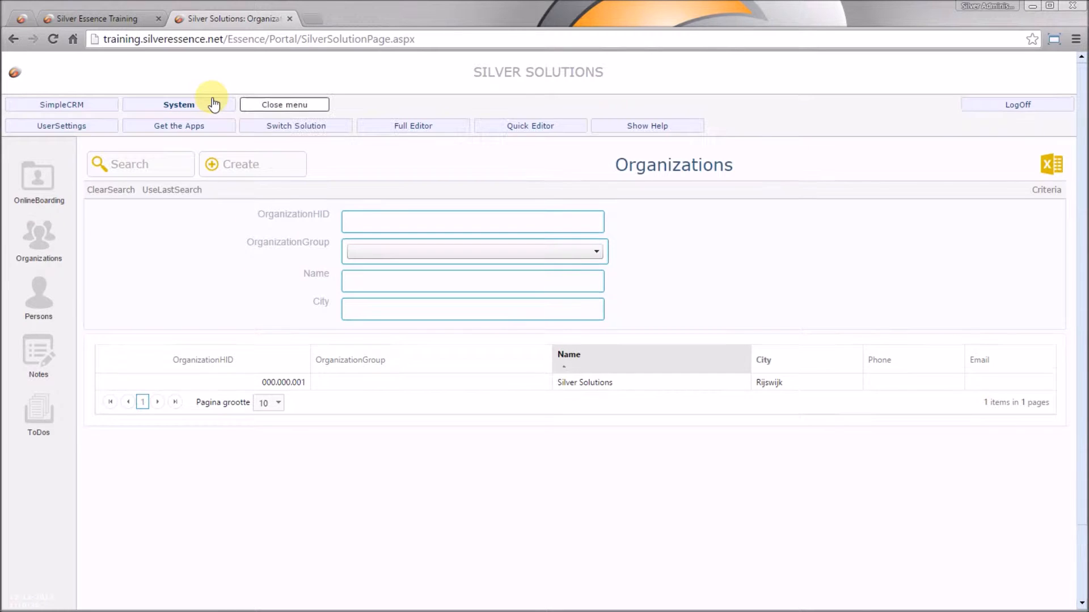
click(414, 127)
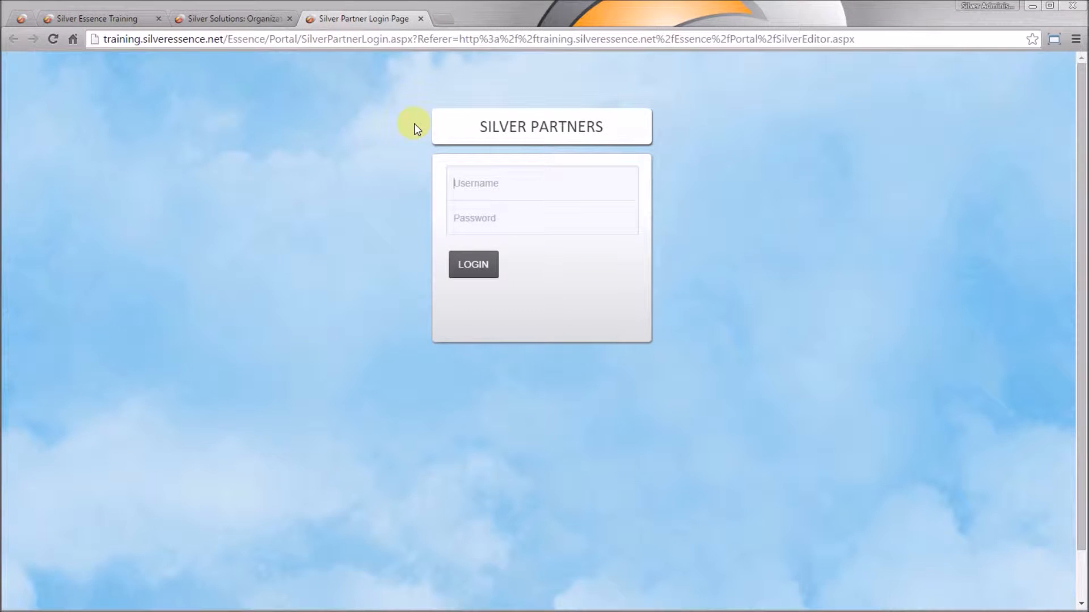
text(OnlineBoarding•••••••••)
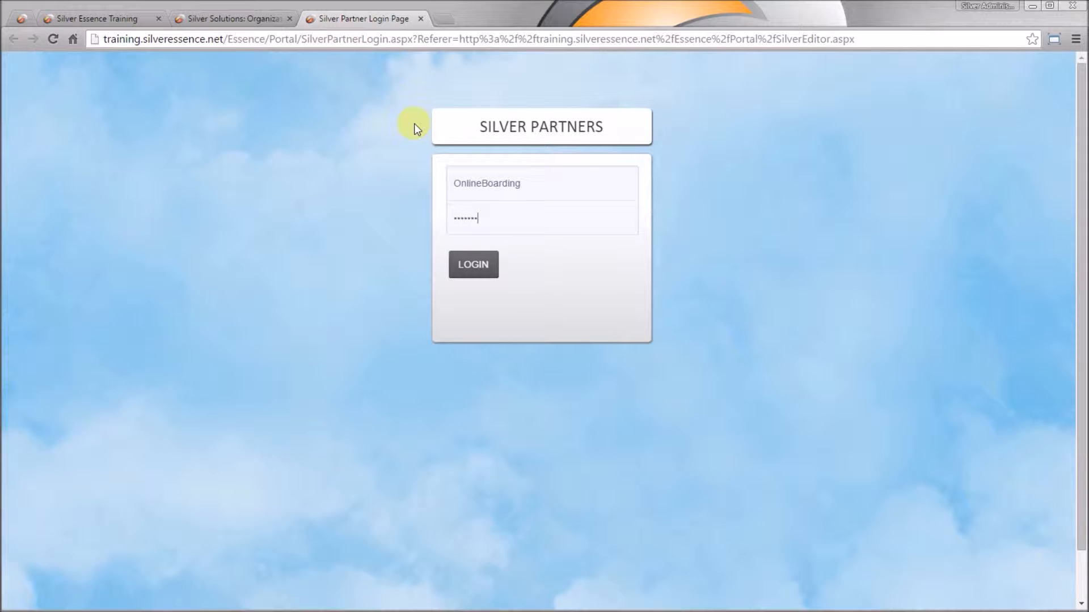
click(479, 276)
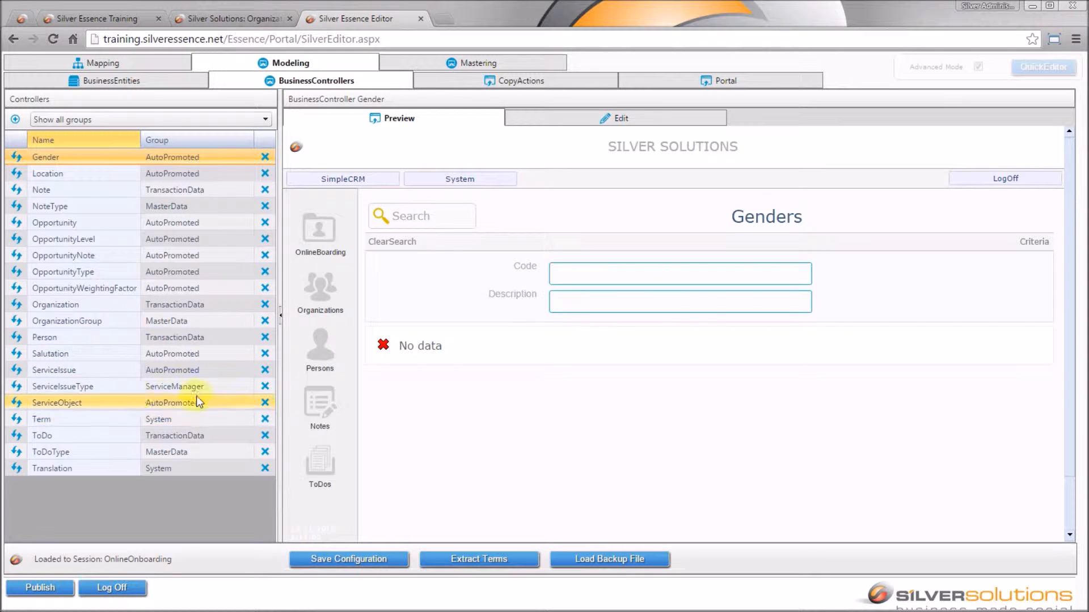
Examine the ServiceObject controller preview, its ZEBRA ZT410 Printer record, and the ServiceIssue controller preview
click(76, 408)
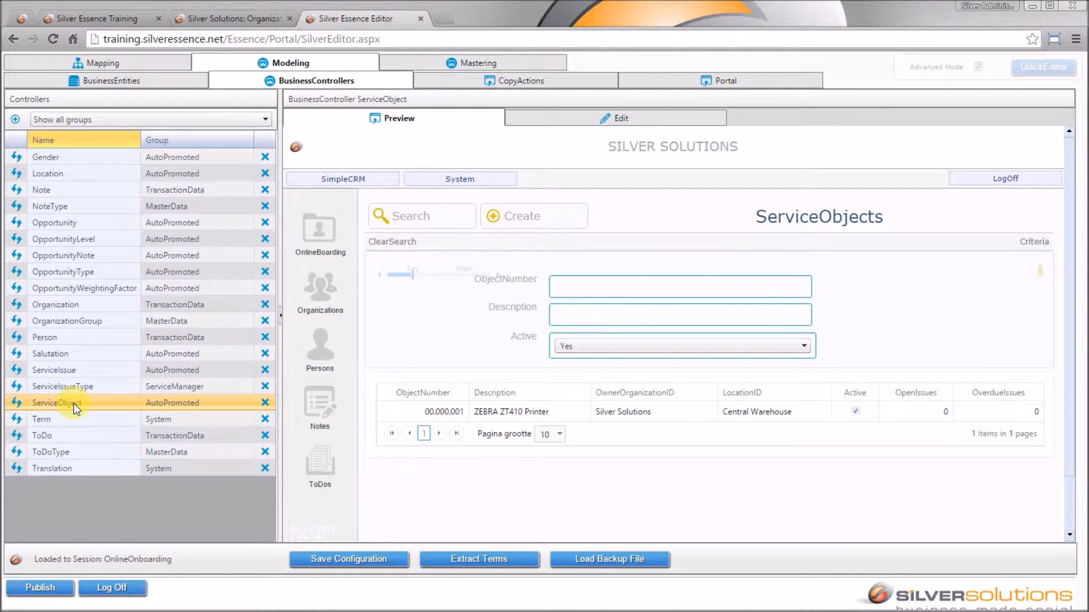
click(684, 413)
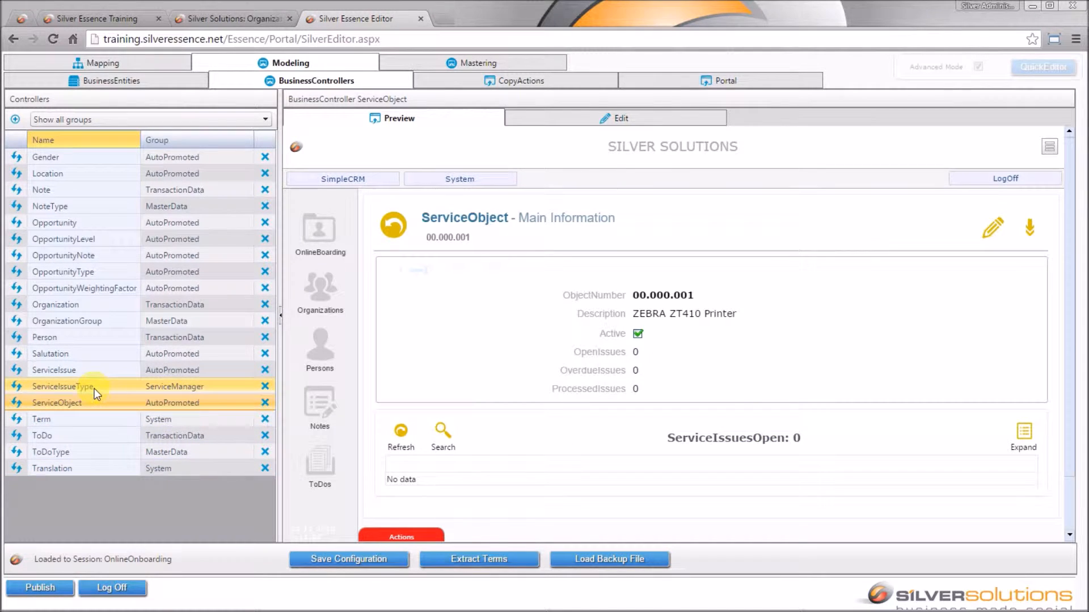
click(86, 369)
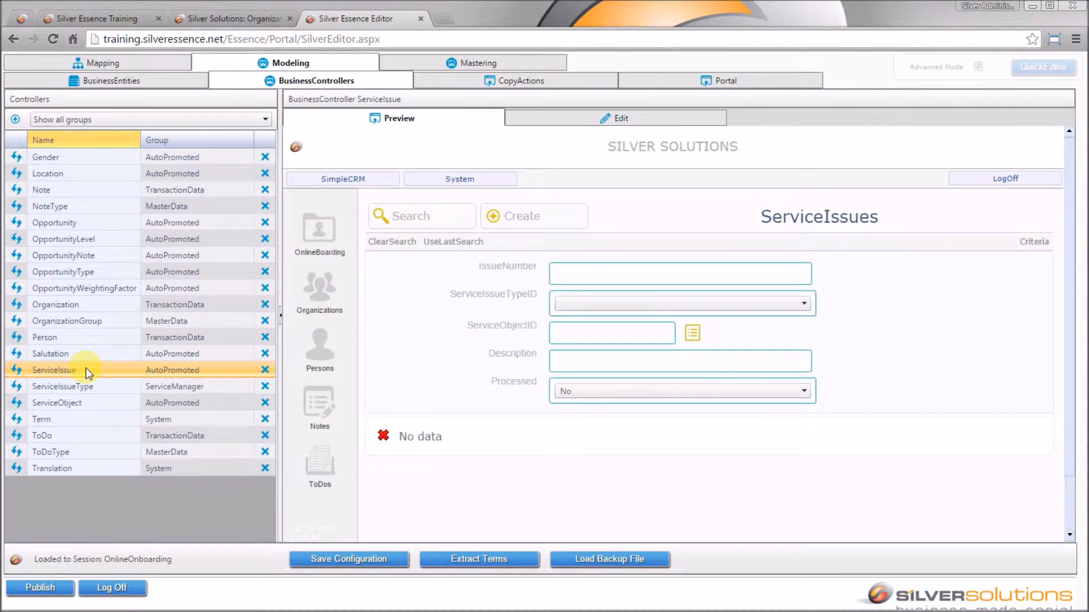
Try creating a service issue in the preview with ZEBRA ZT410 Printer as the service object, and discard it
click(551, 216)
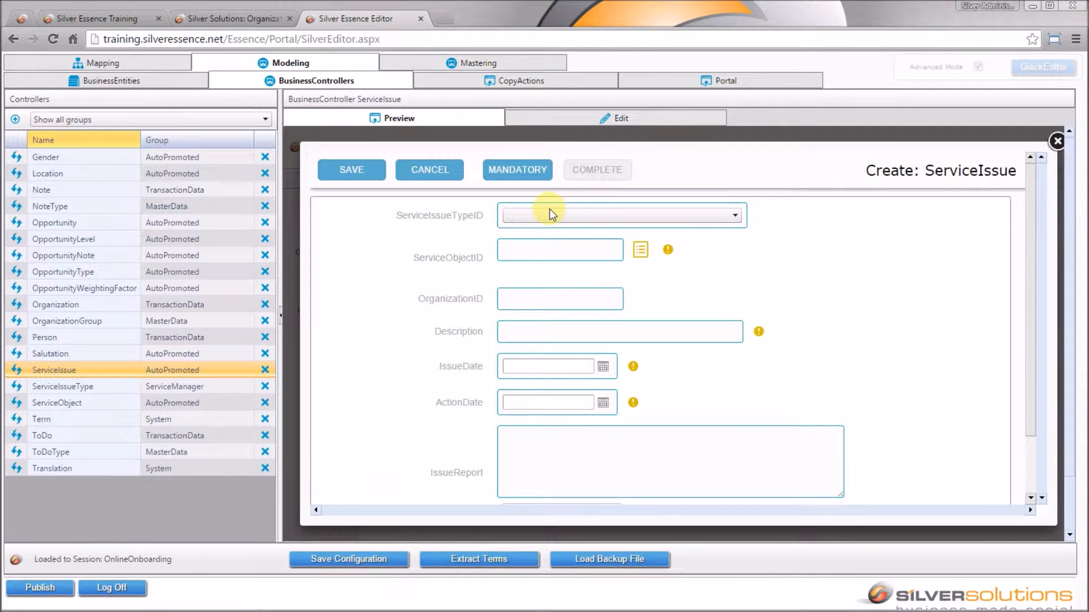
click(636, 254)
click(634, 273)
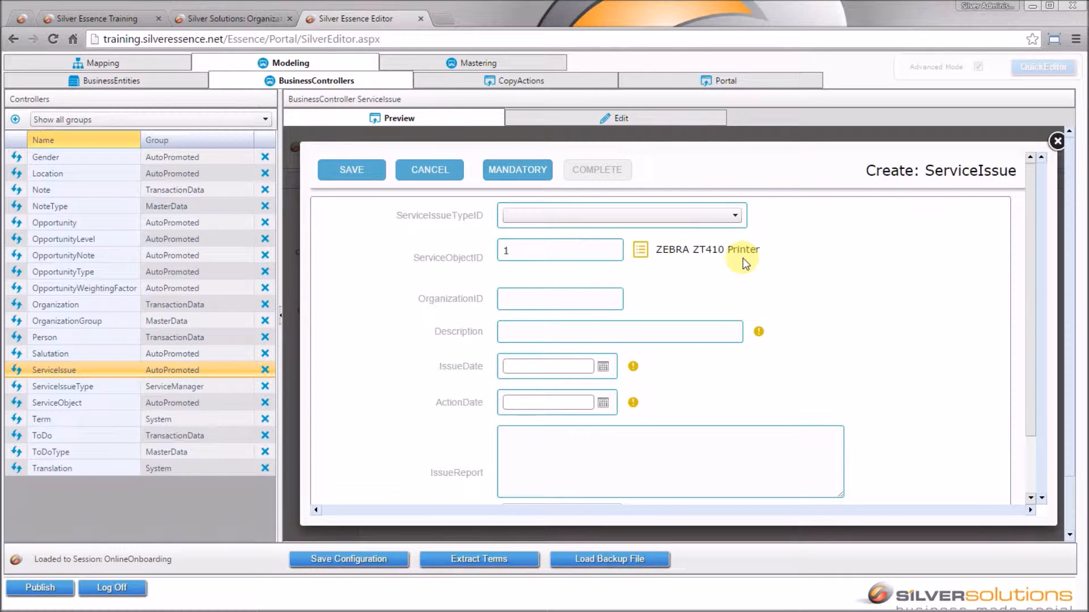
click(427, 173)
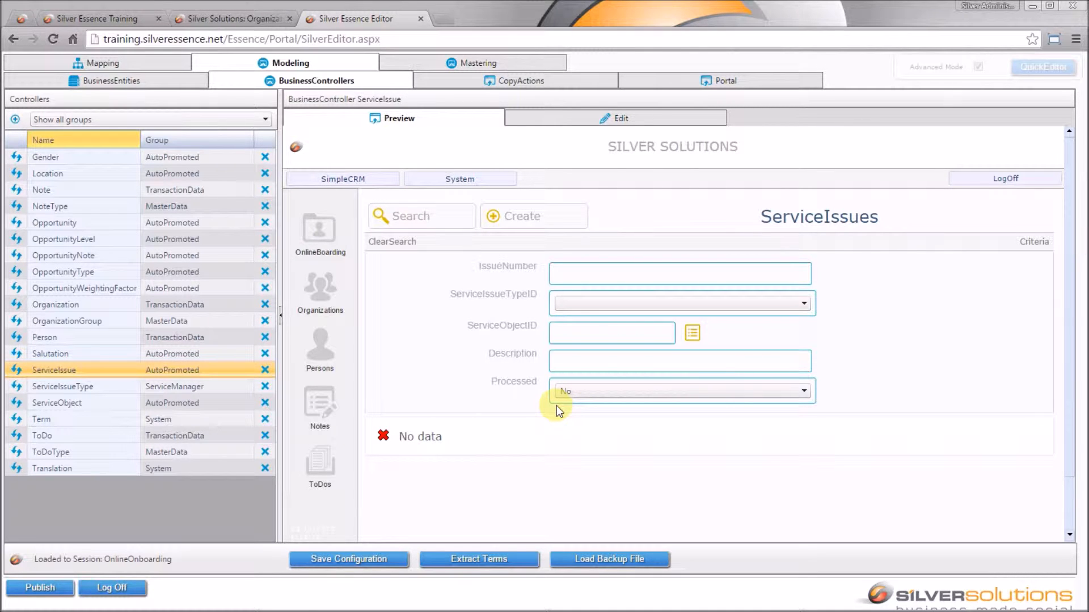
Start a new copy action named AddServiceIssueToServiceObject with the UI name AddServiceIssue
click(499, 86)
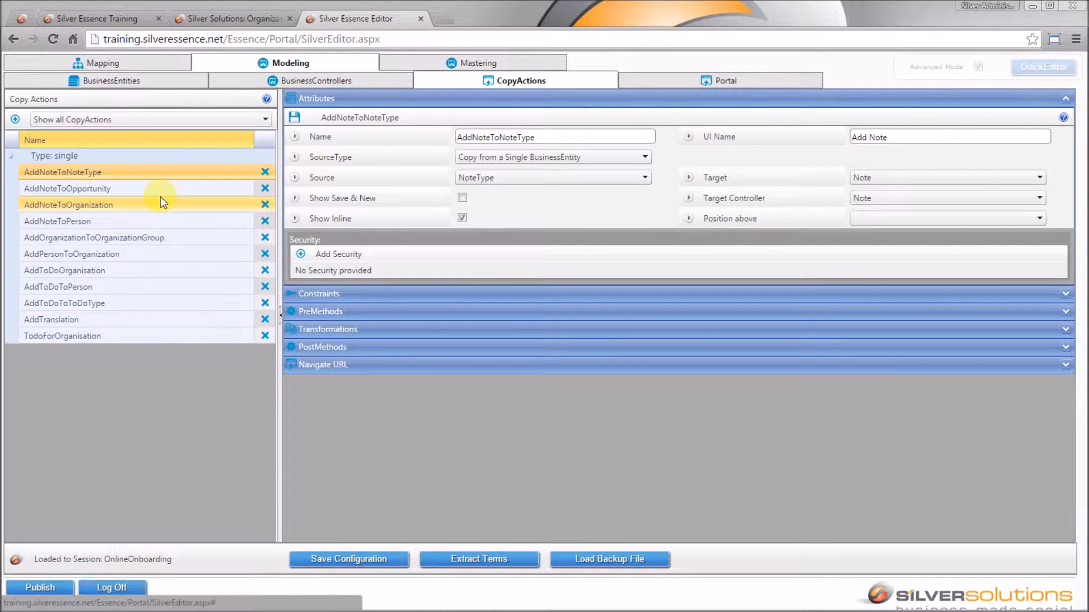
click(16, 121)
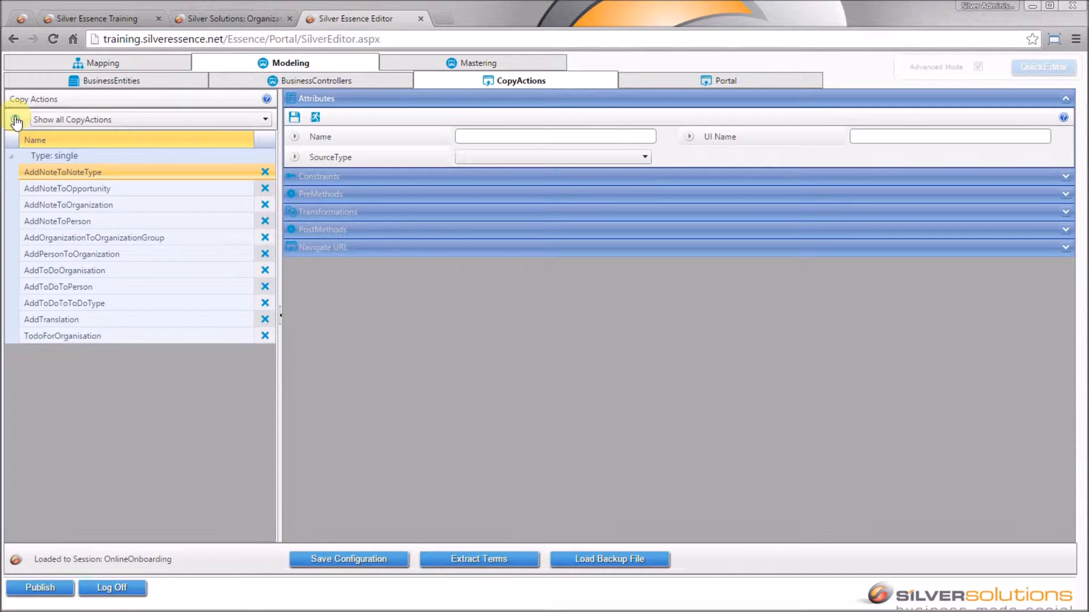
click(498, 143)
text(Add)
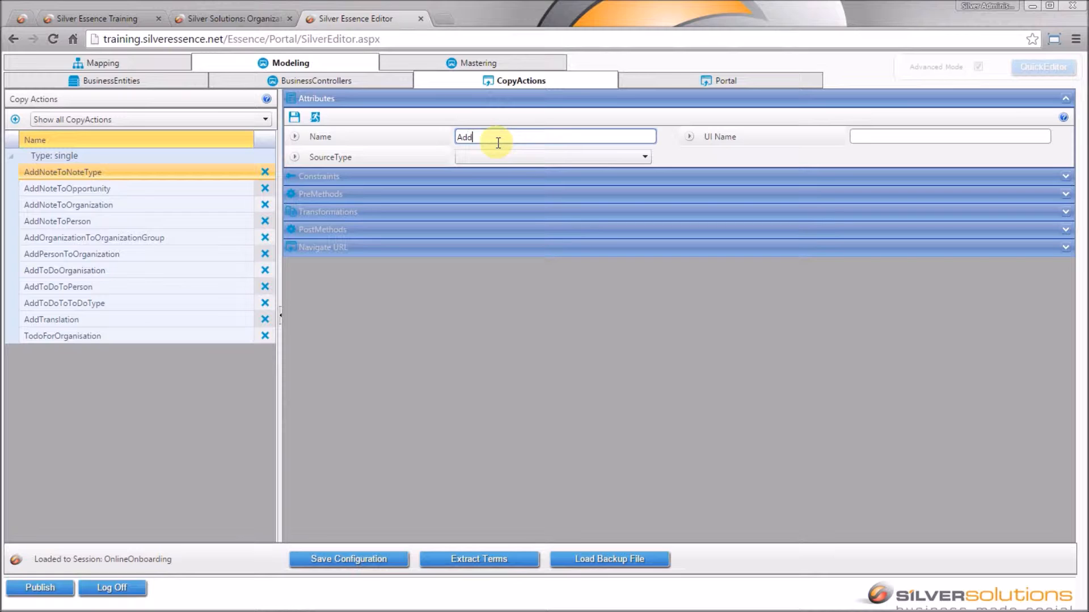
text(ServiceIssueToServiceObject)
key(Tab)
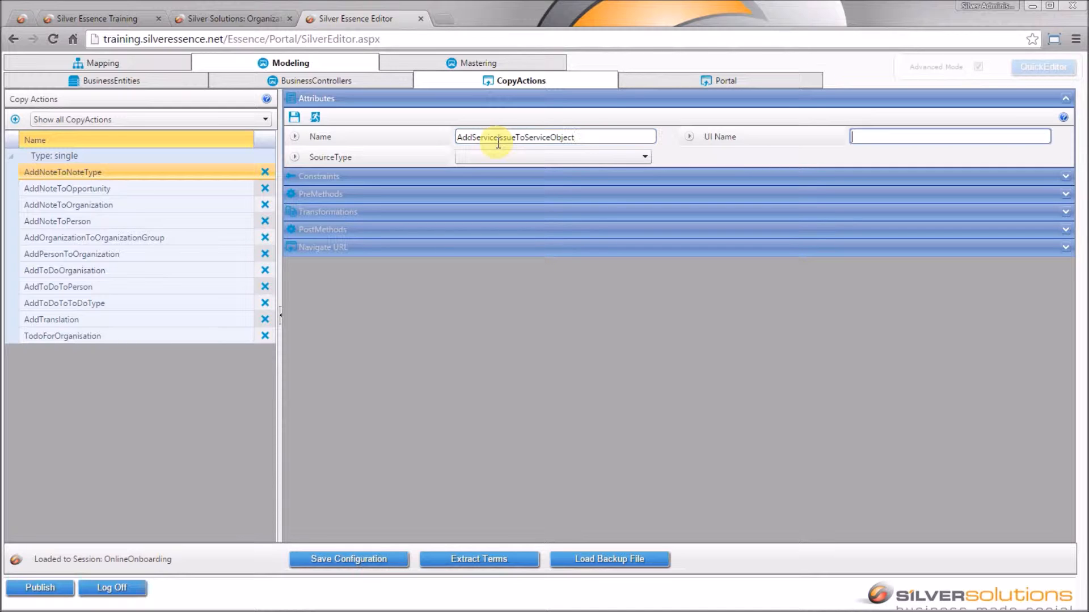
text(AddServiceIssue)
key(Tab)
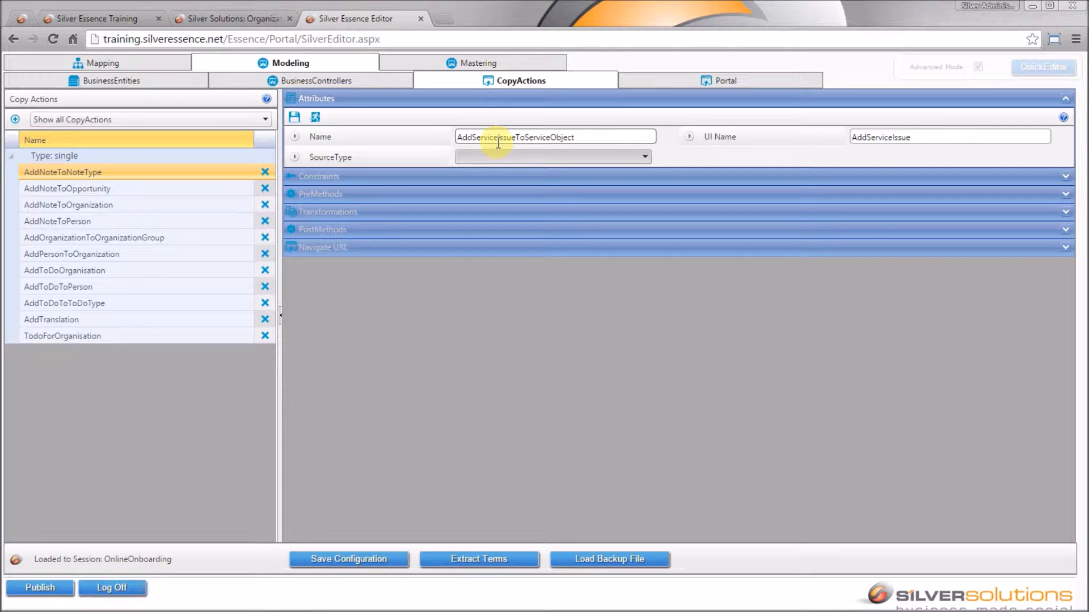
Set the copy action to copy from a single BusinessEntity, with source ServiceObject and target ServiceIssue, and save it
click(556, 156)
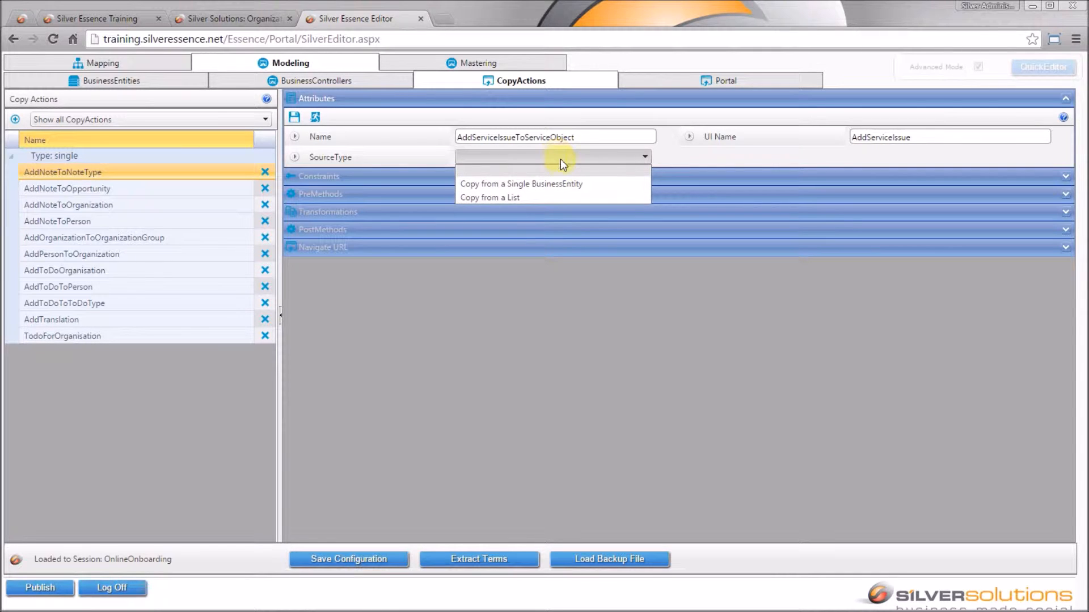
click(595, 187)
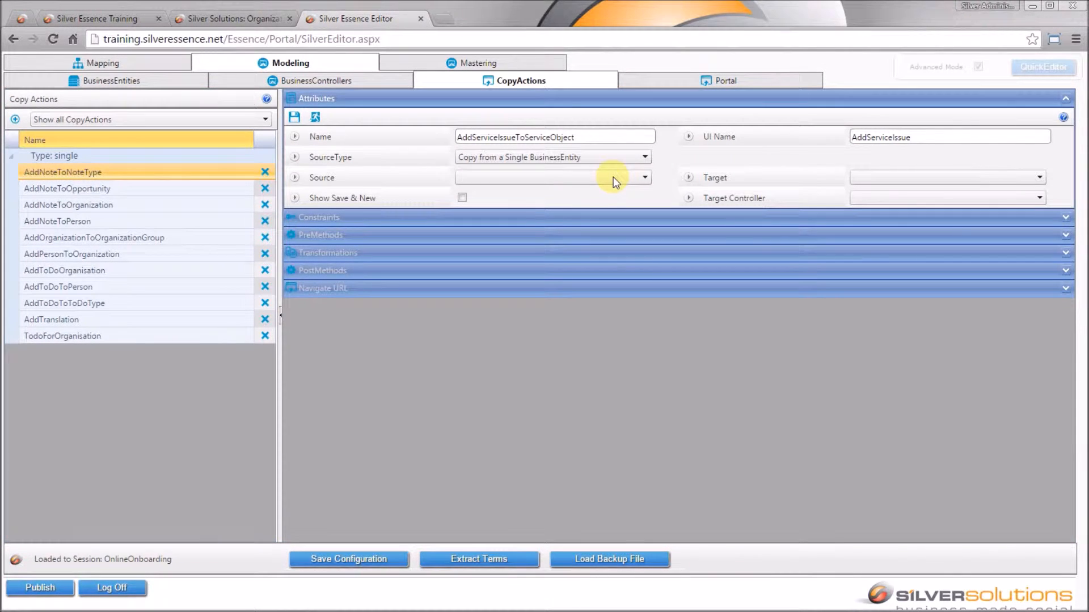
click(614, 176)
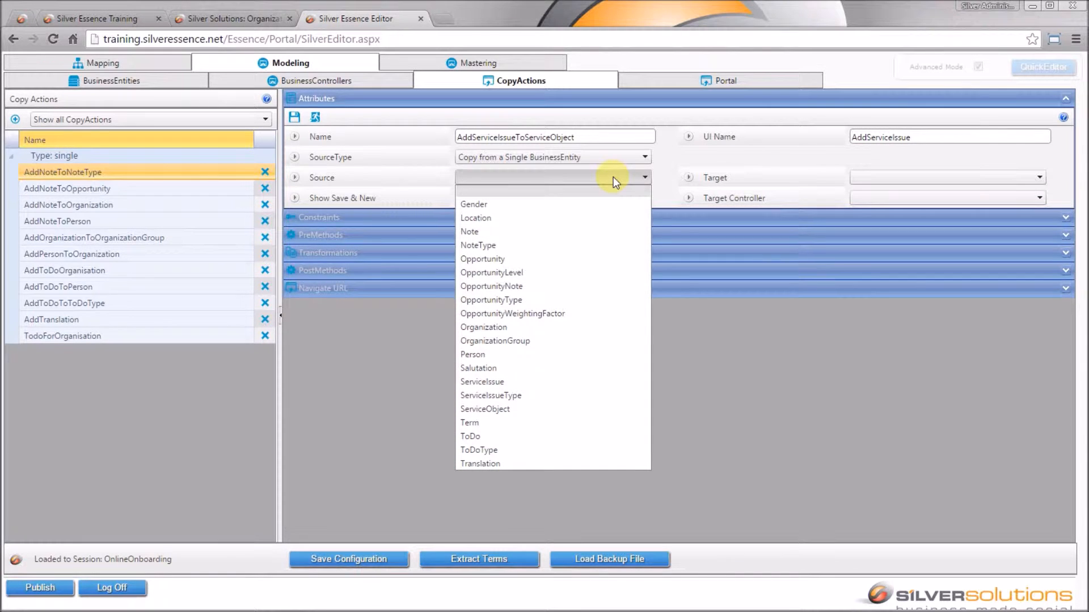
click(499, 410)
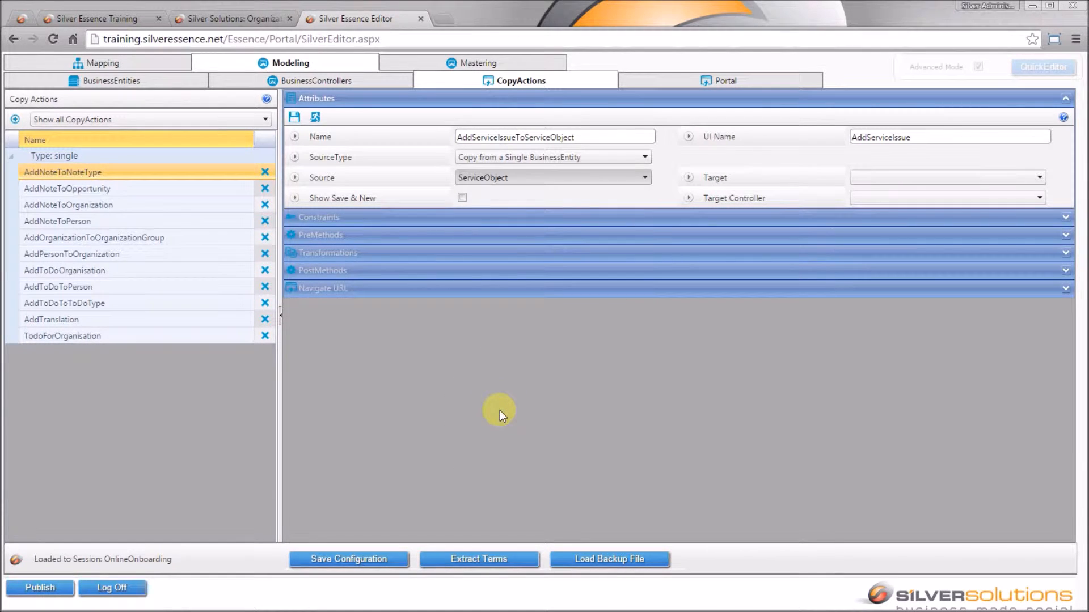
click(891, 173)
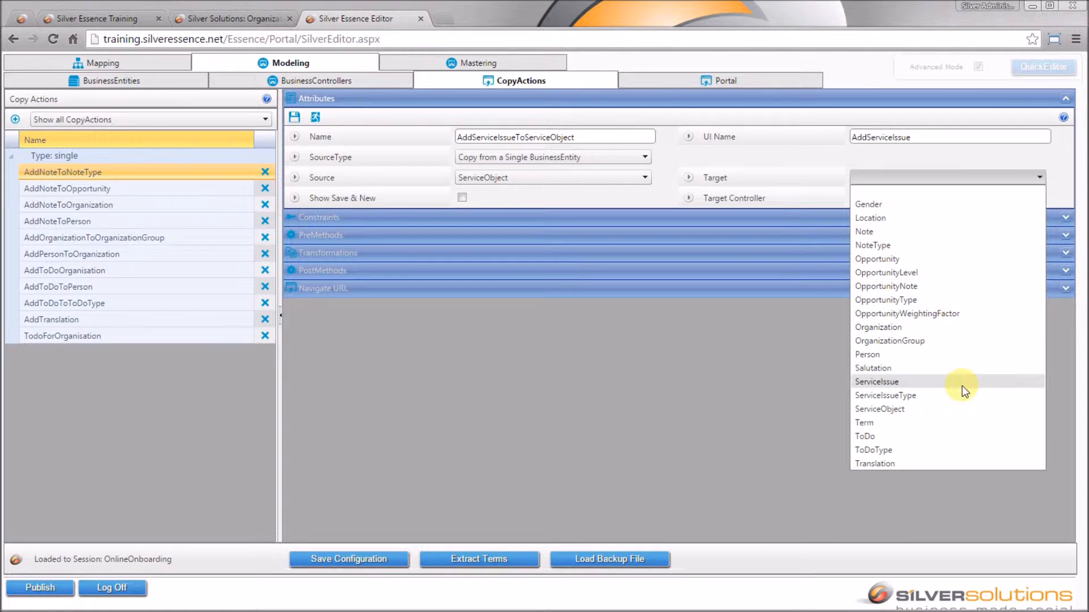
click(964, 383)
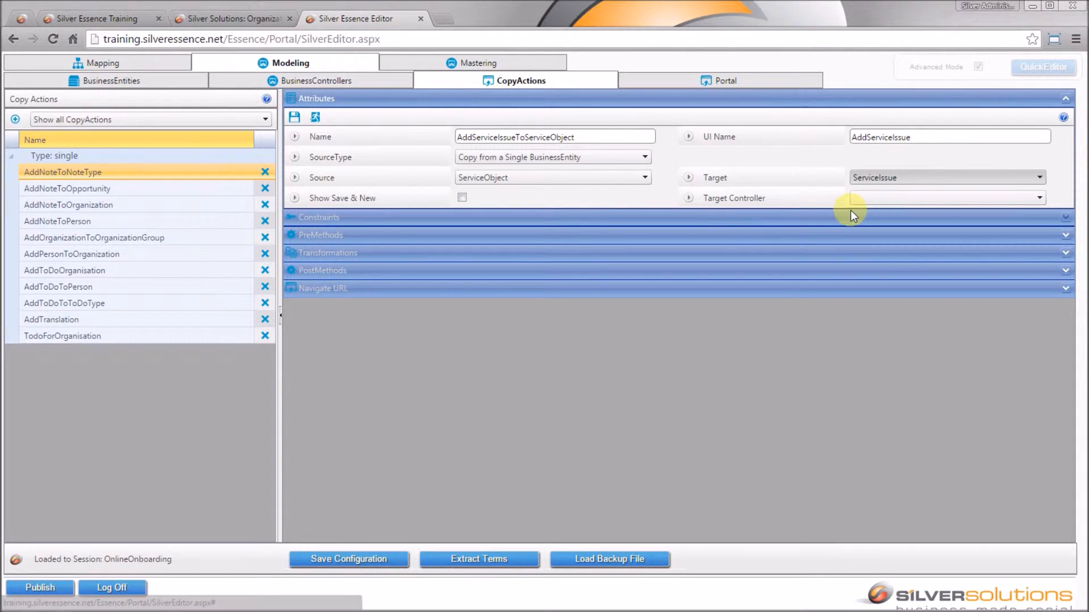
click(295, 116)
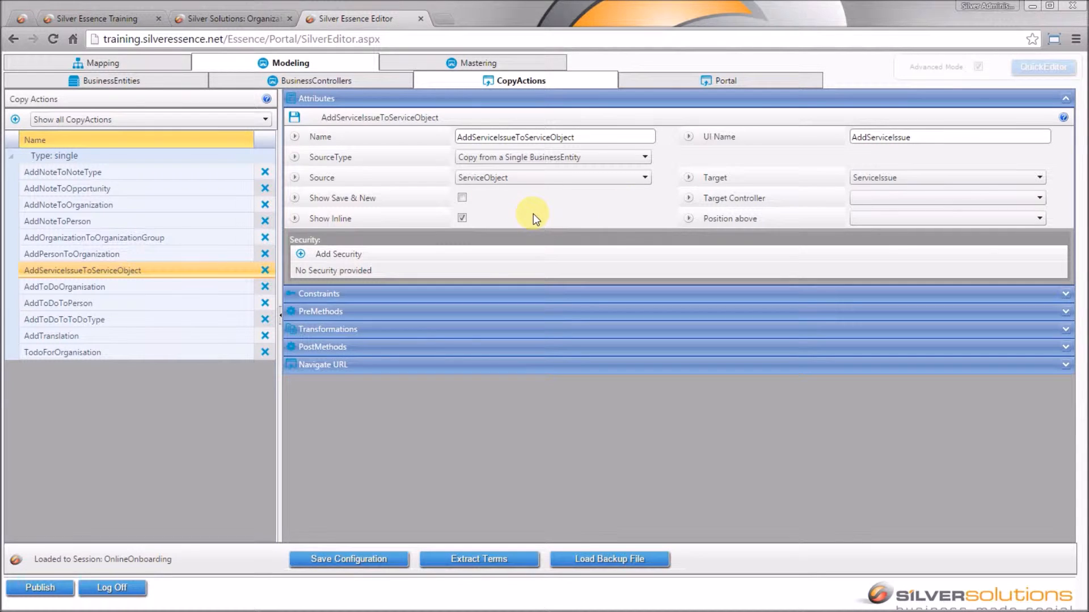
Add and save a constraint on the copy action requiring ServiceObject: Active to equal 1, with data type Integer
click(536, 297)
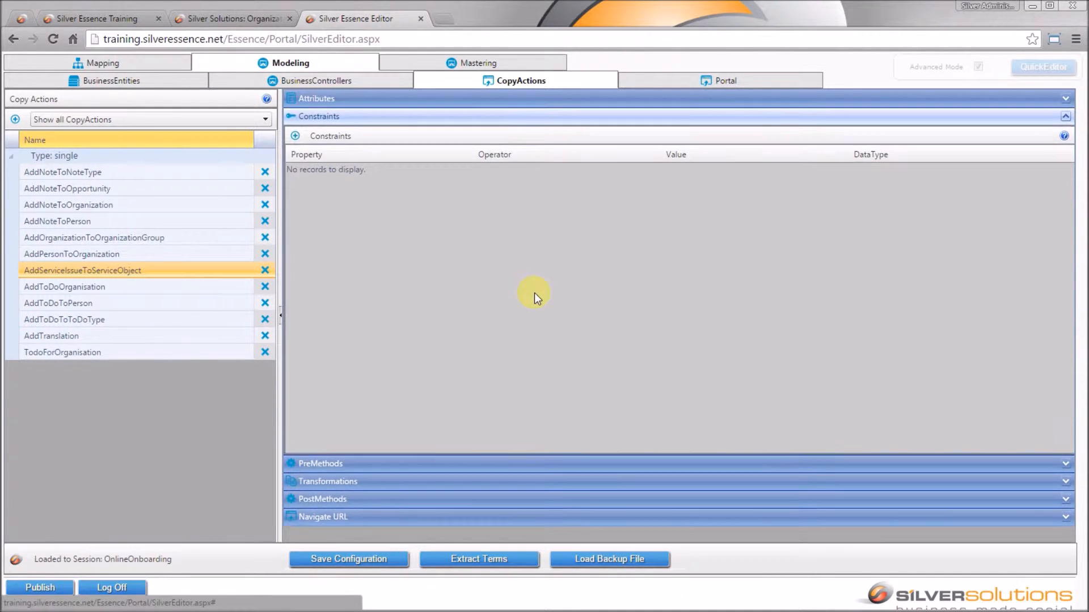
click(295, 137)
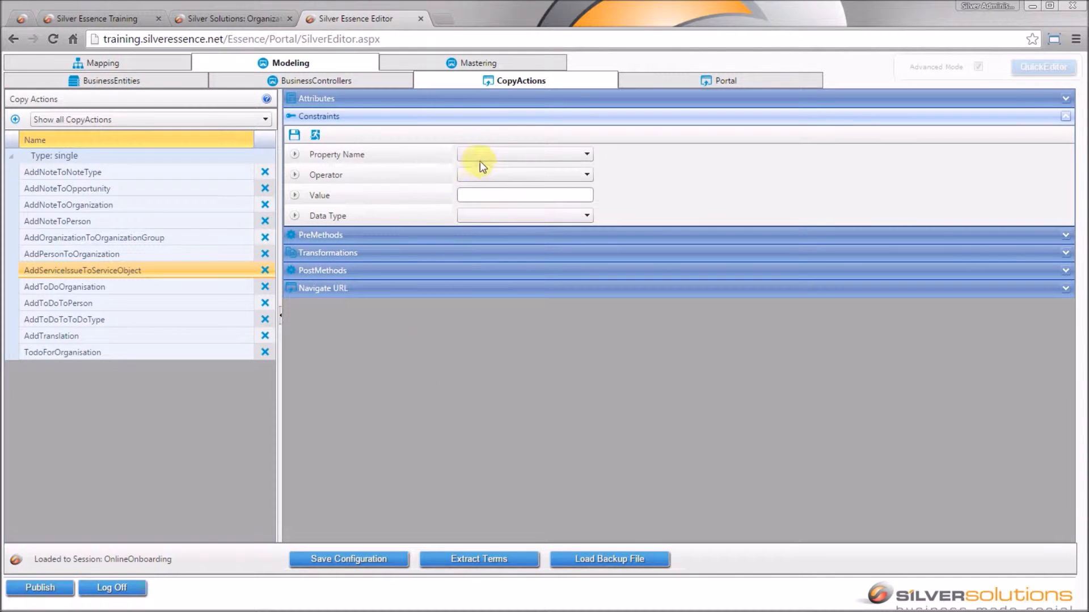
click(496, 151)
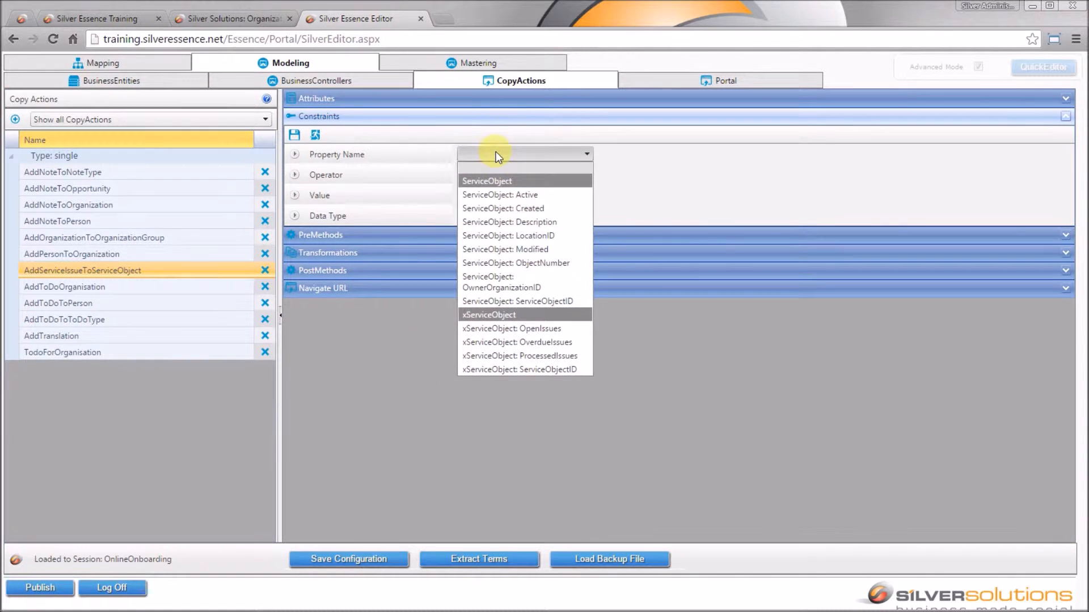
click(545, 195)
click(536, 174)
key(Escape)
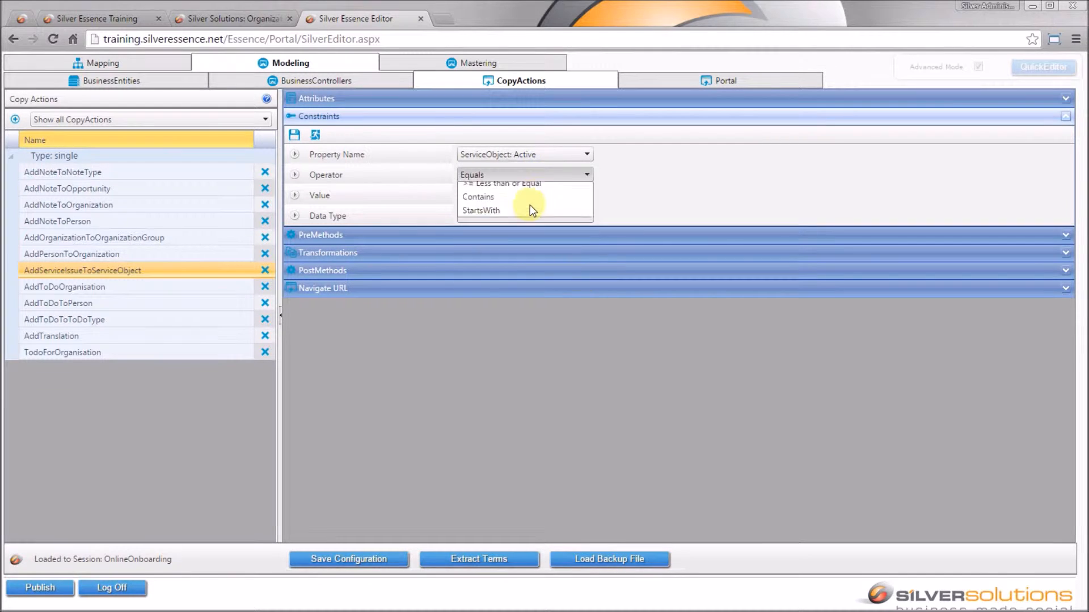
click(530, 197)
text(1)
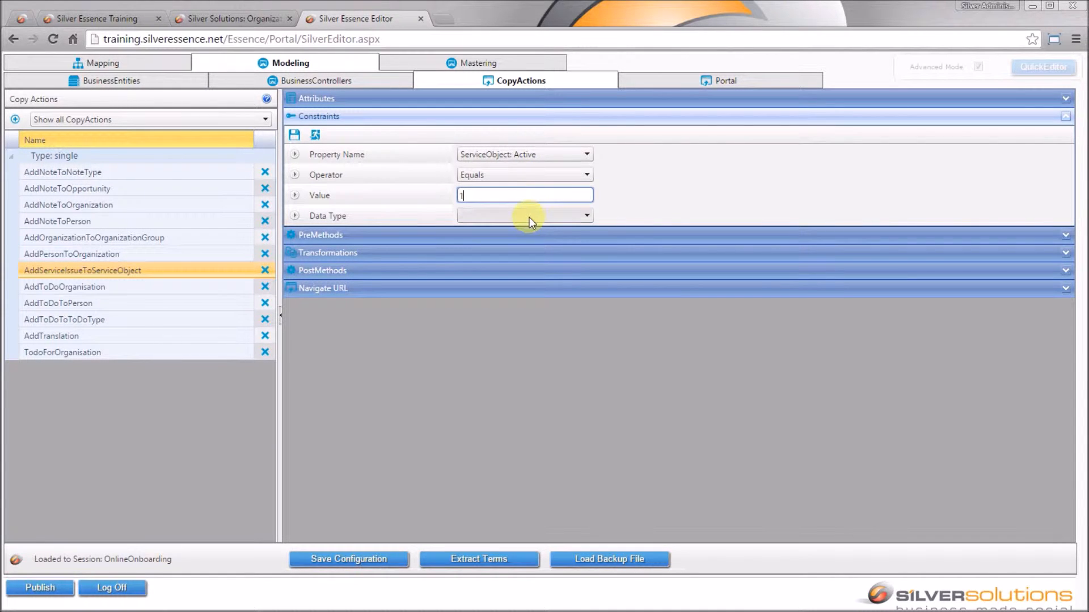
click(529, 216)
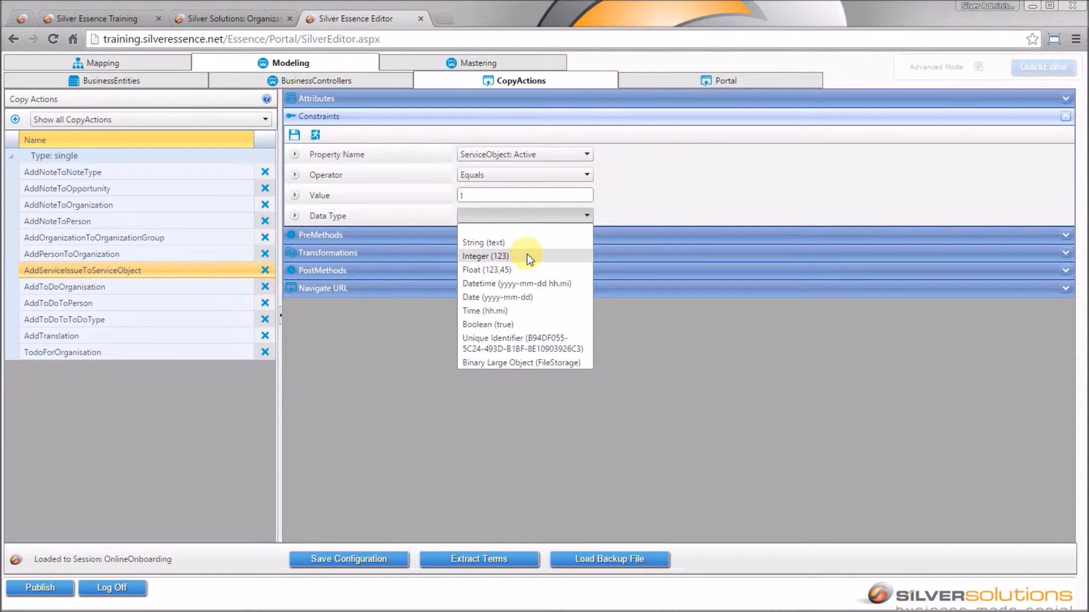
click(526, 255)
click(293, 138)
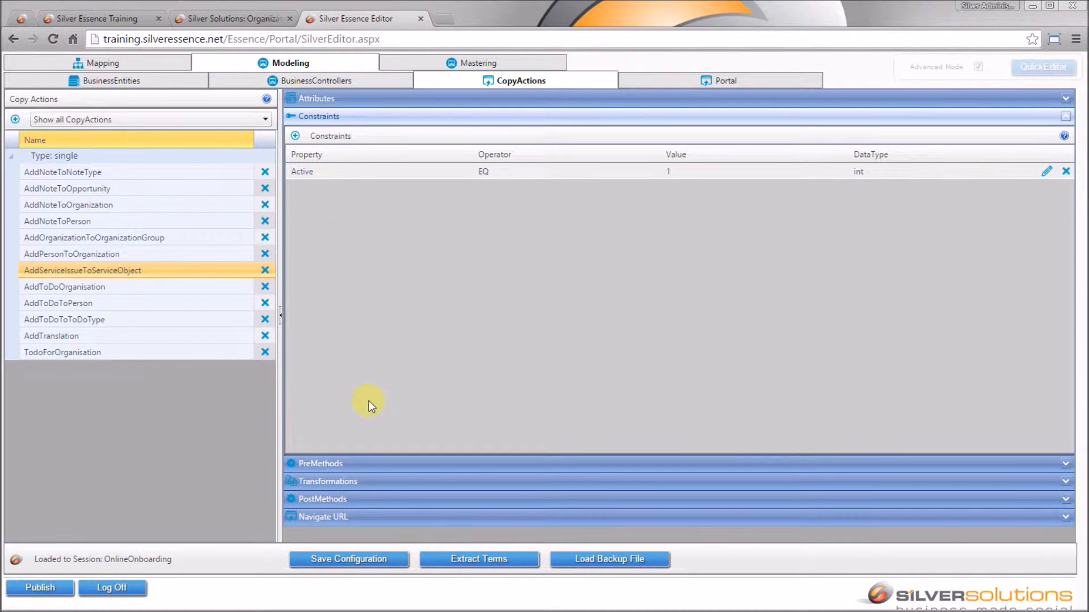
Add and save a transformation from ServiceObject: ServiceObjectID to ServiceIssue: ServiceObjectID, with user input set to Suppress: field is not shown
click(375, 461)
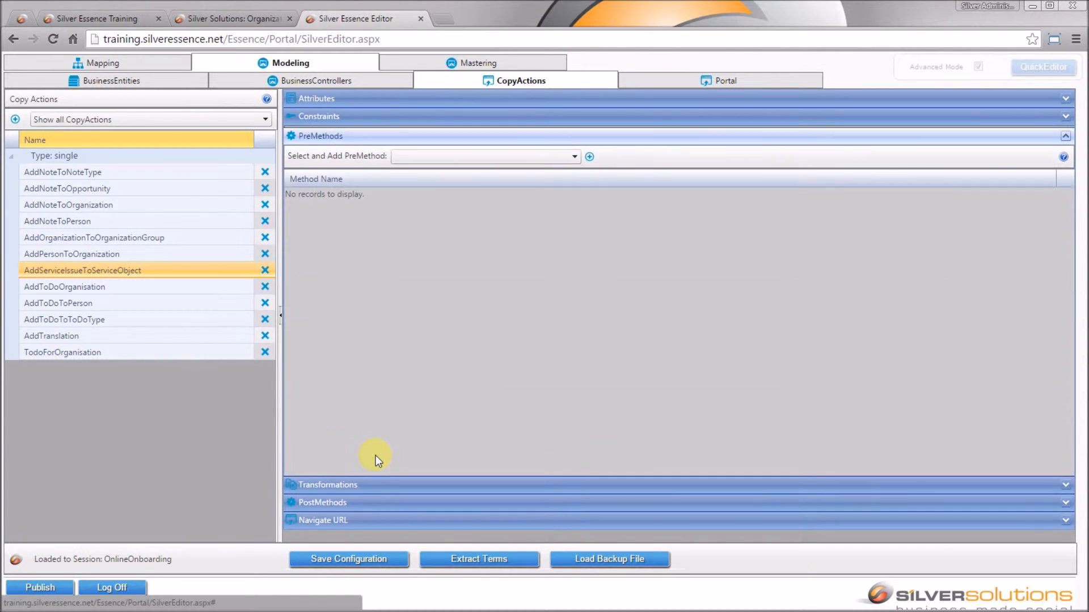
click(430, 483)
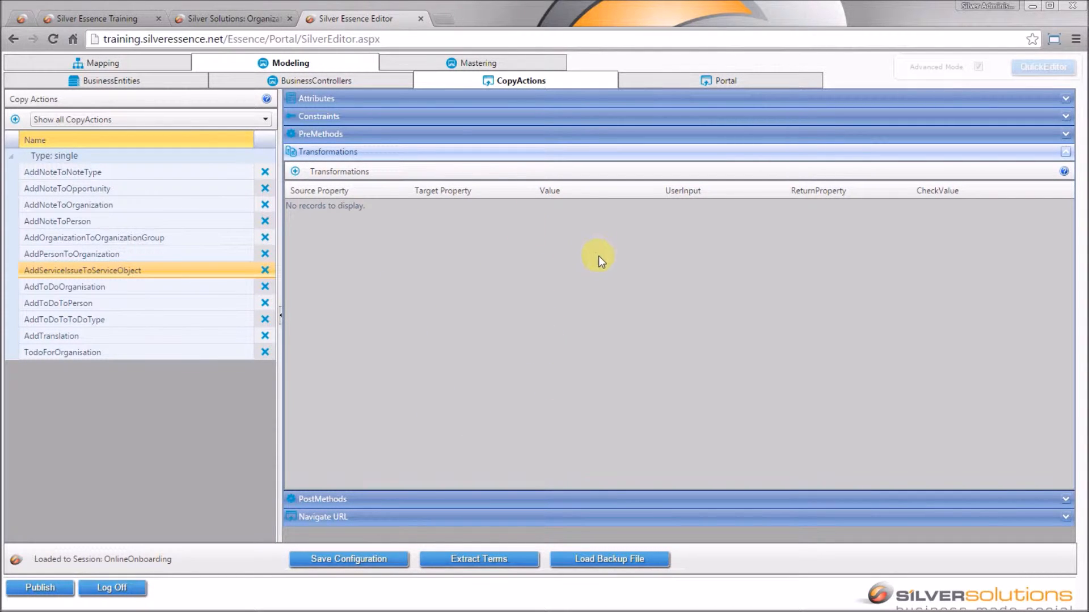
click(296, 173)
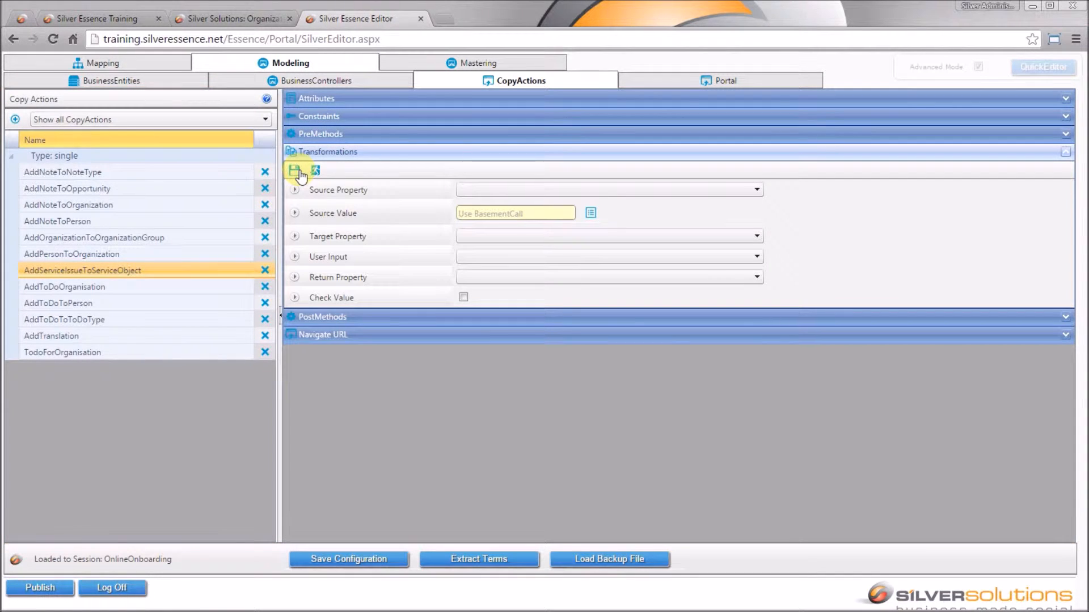
click(495, 189)
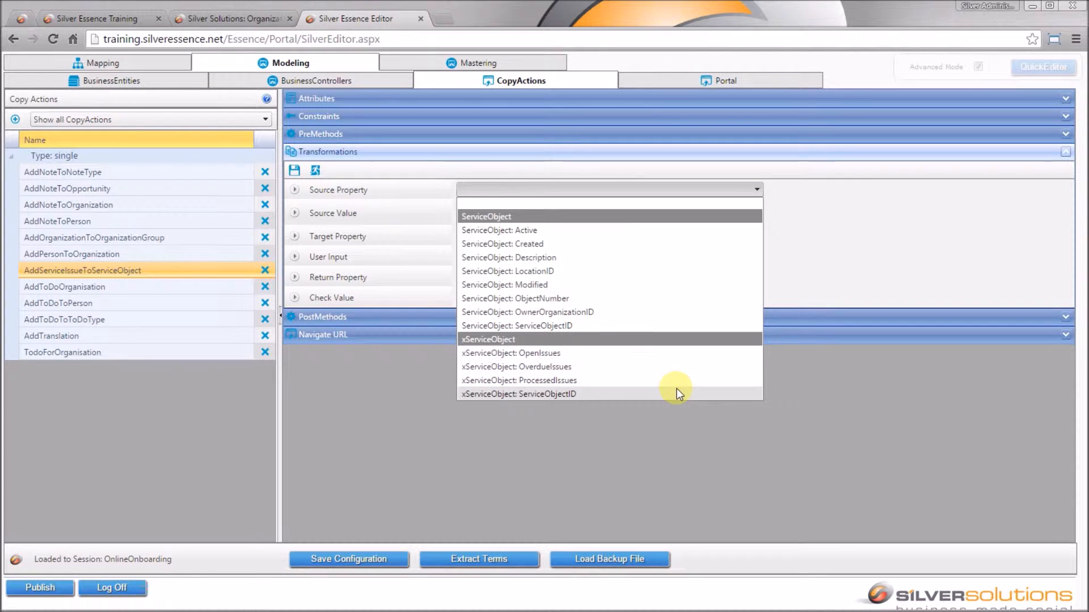
click(658, 324)
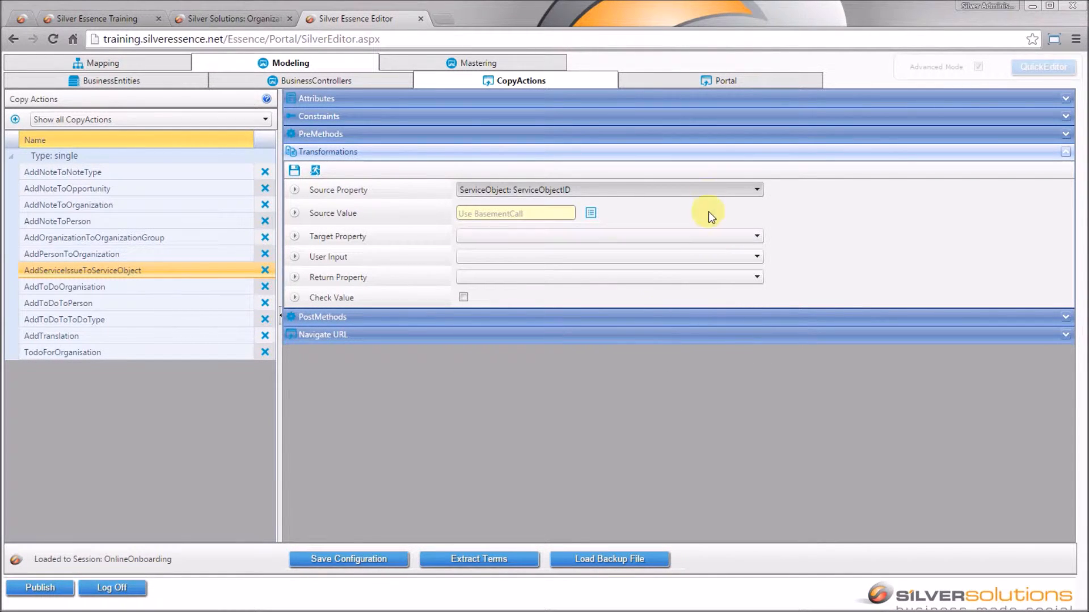
click(506, 235)
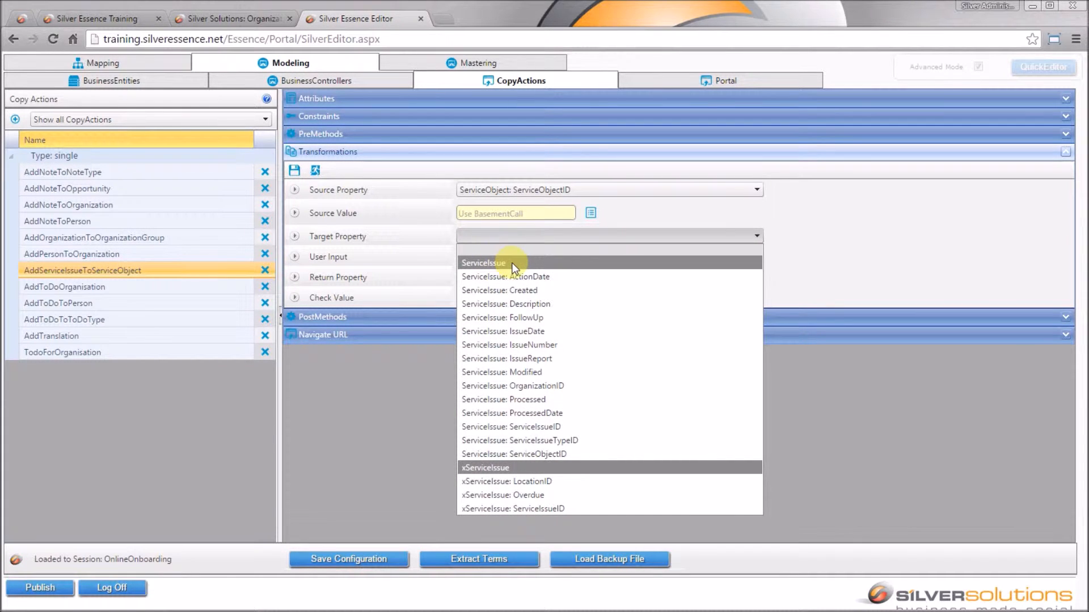
click(590, 453)
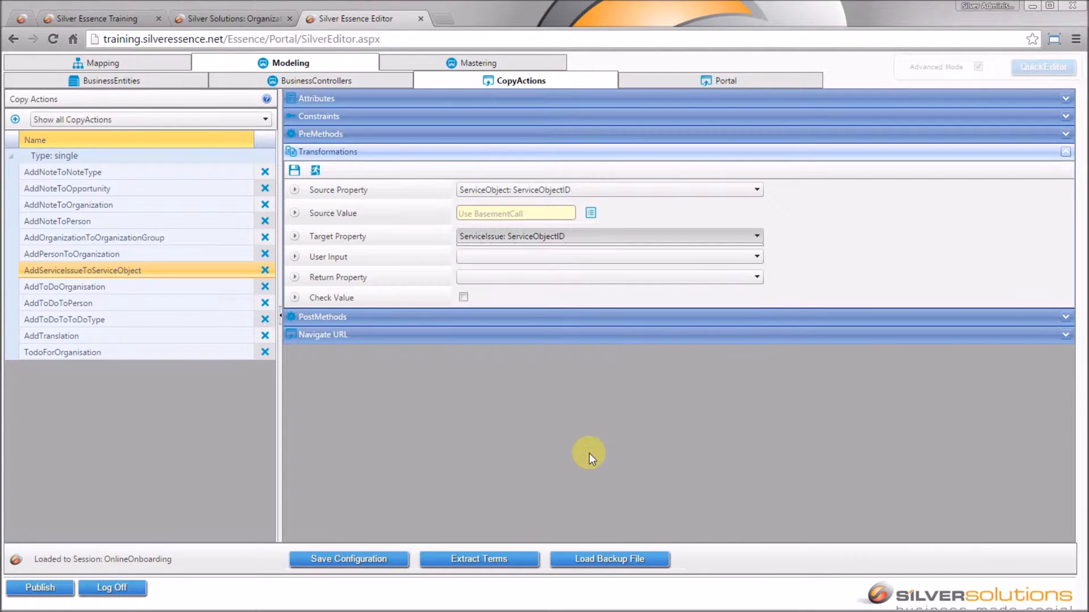
click(515, 256)
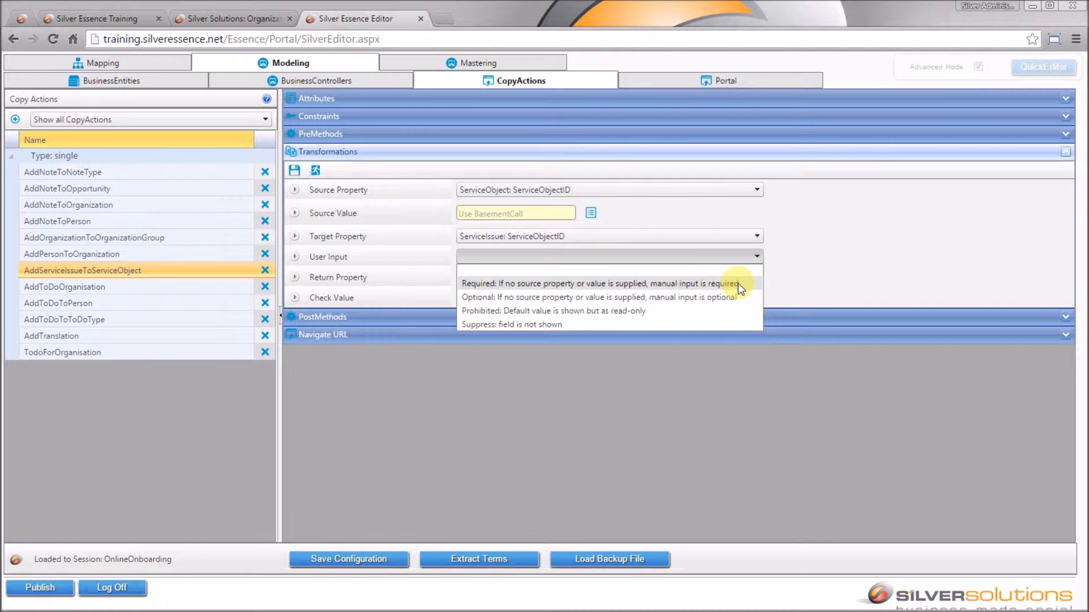
click(675, 323)
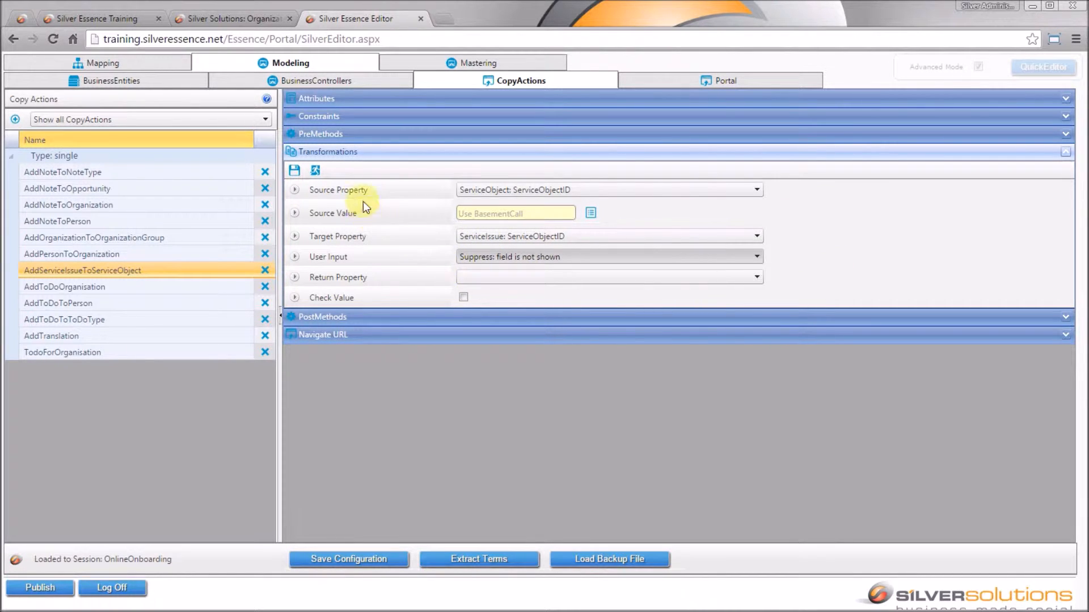
click(295, 170)
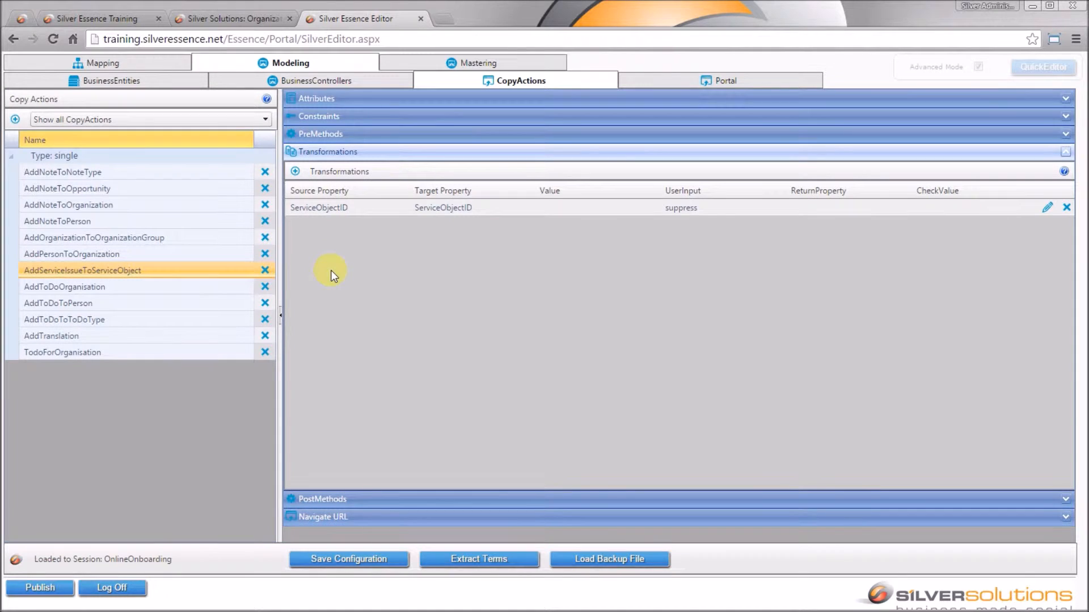
Add and save a second transformation from ServiceObject: OwnerOrganizationID to ServiceIssue: OrganizationID, with user input suppressed
click(294, 171)
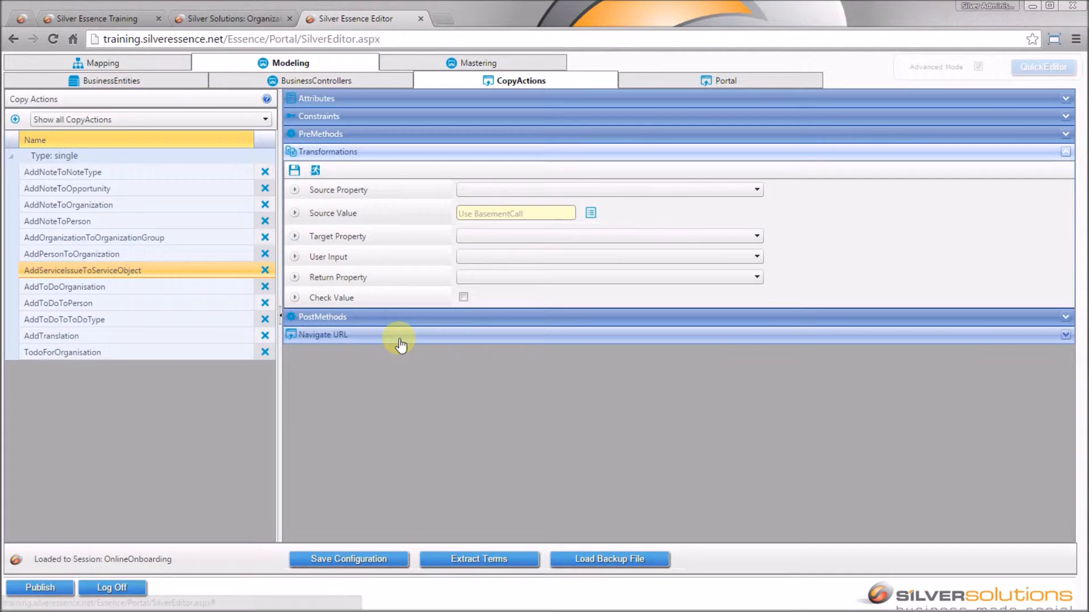
click(528, 189)
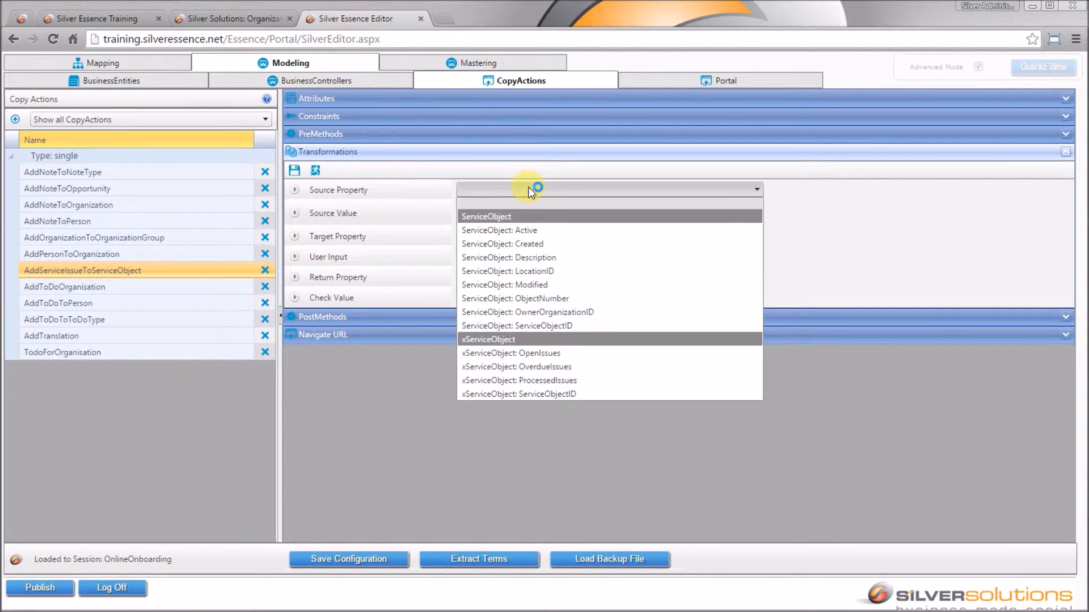
click(582, 312)
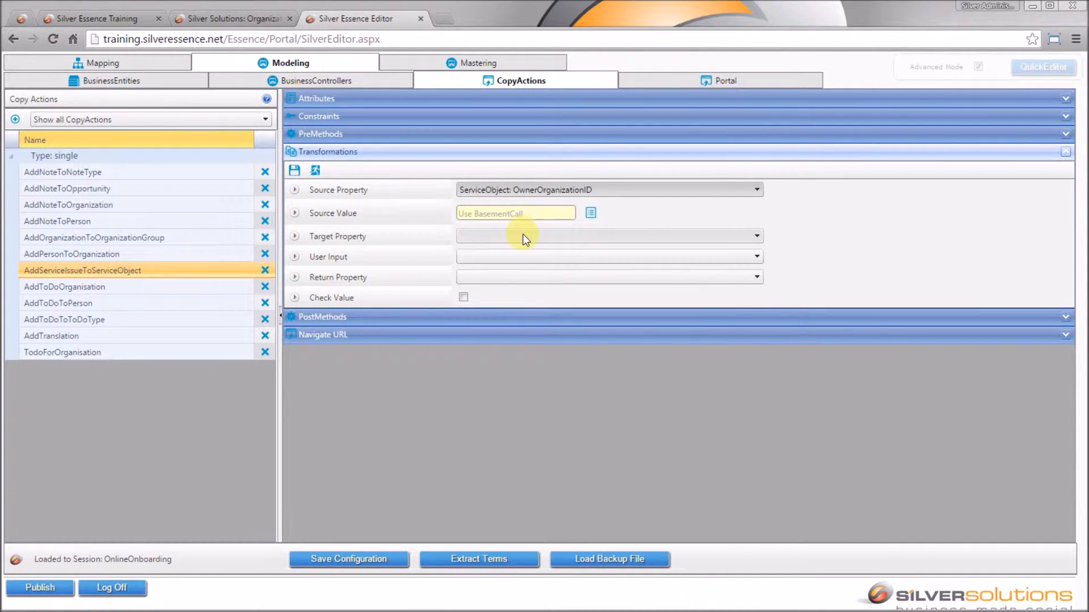
click(523, 235)
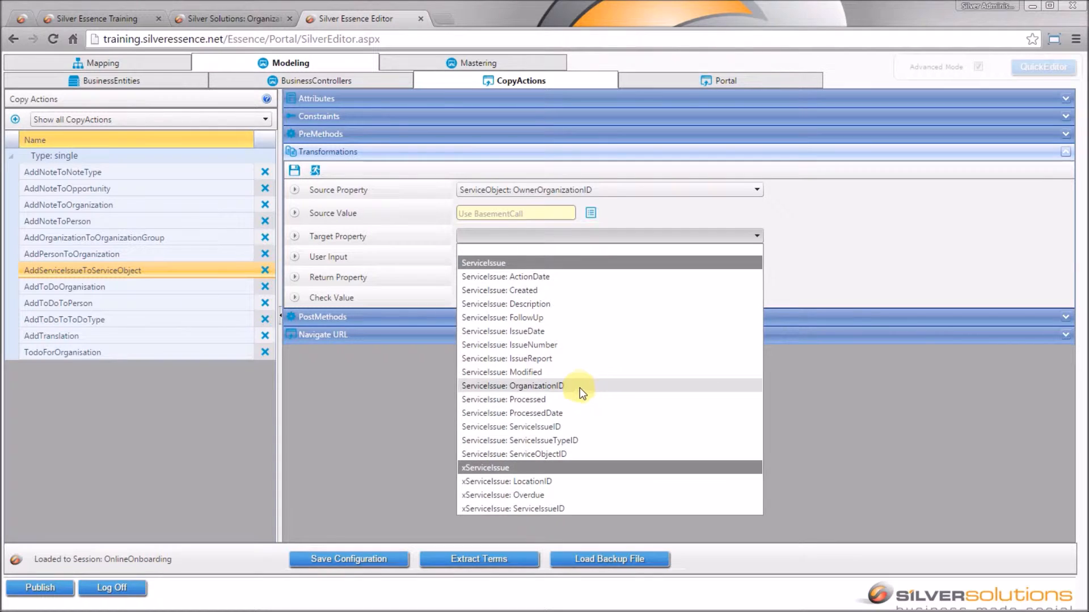
click(587, 385)
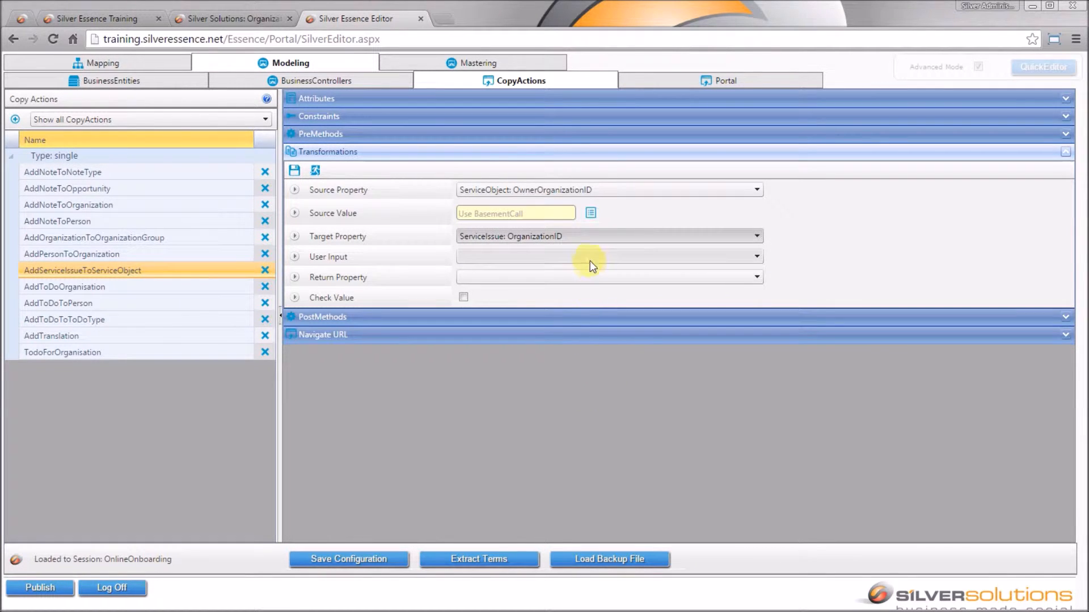
click(593, 261)
click(610, 328)
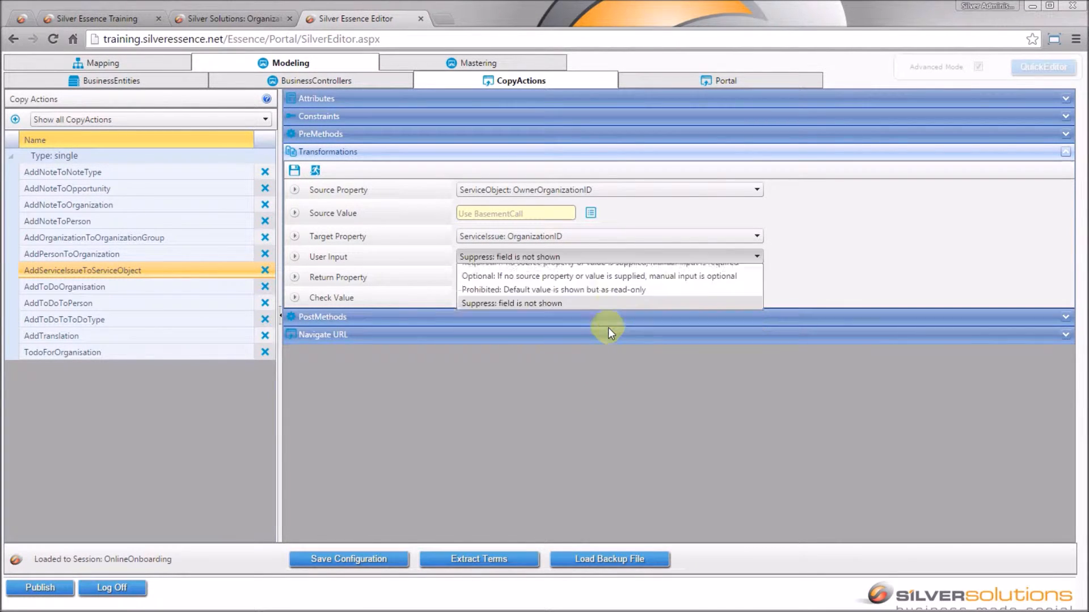
click(295, 169)
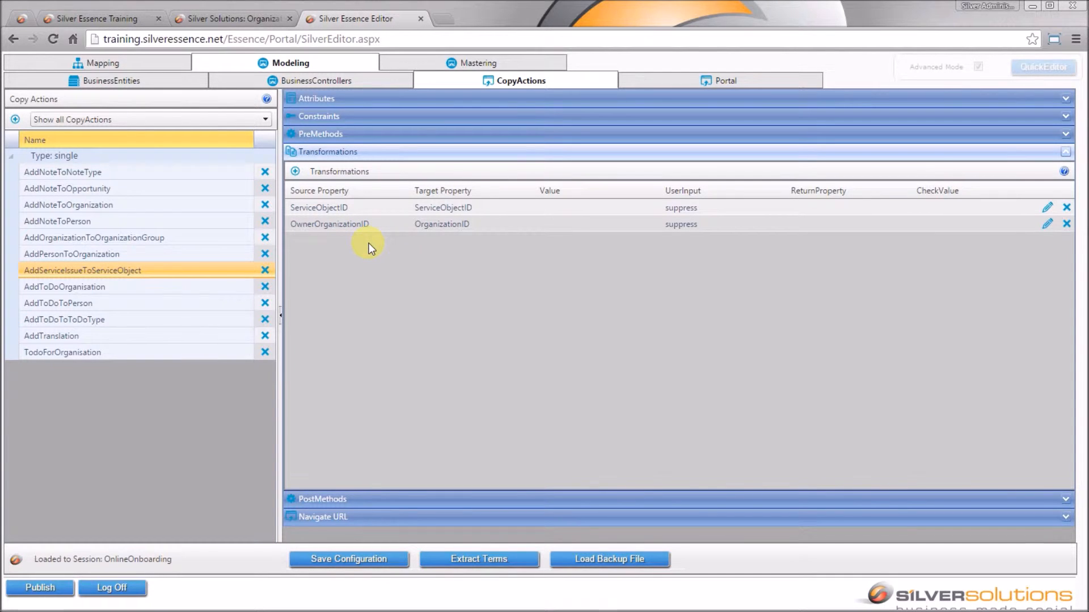
Review the copy action's post methods and Navigate URL settings, and save the configuration
click(380, 499)
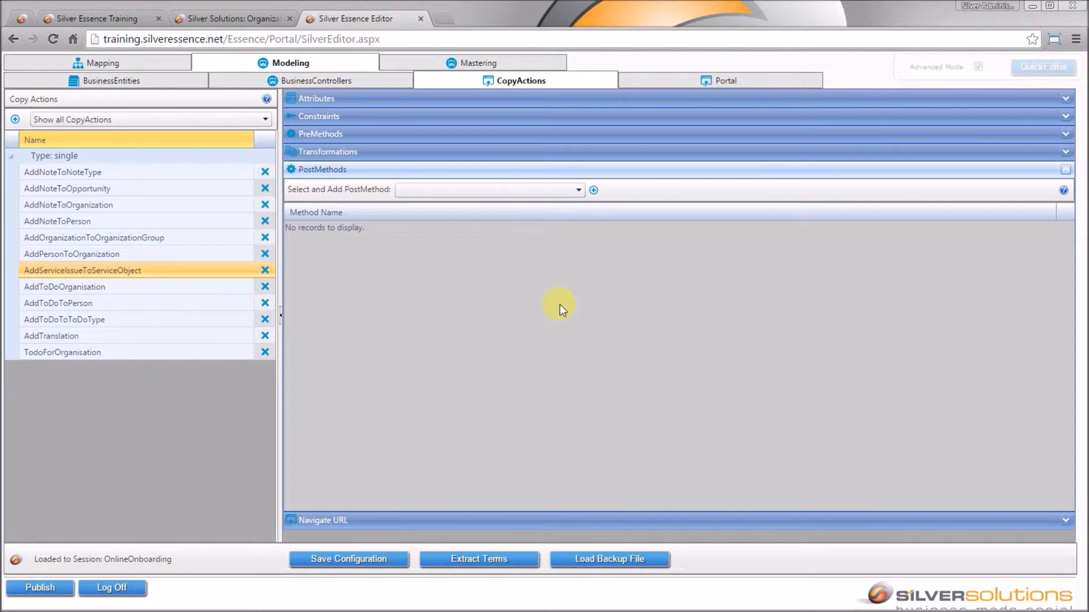
click(493, 519)
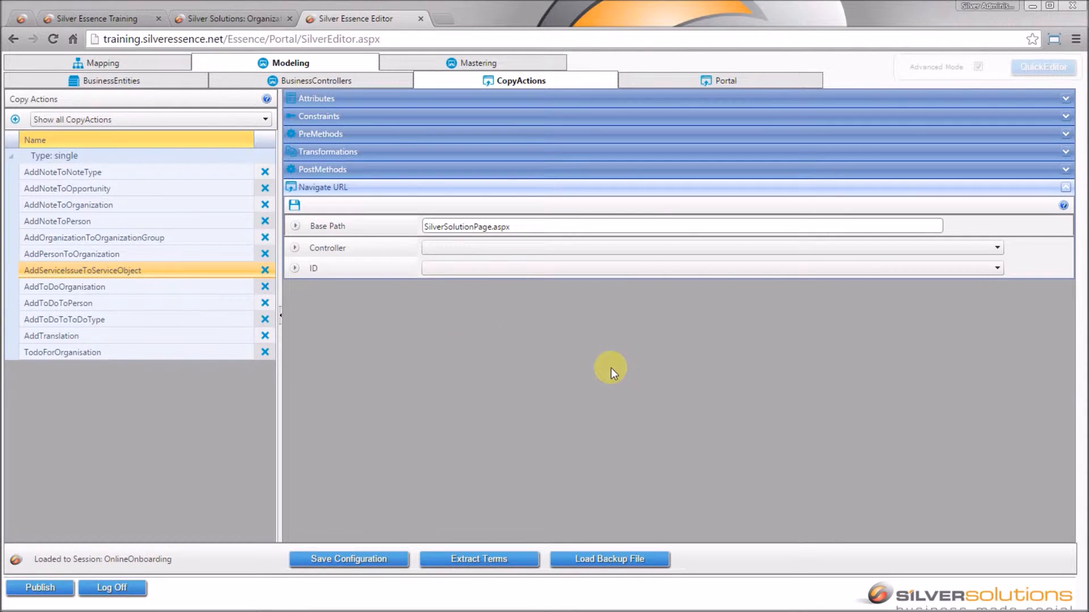
click(378, 557)
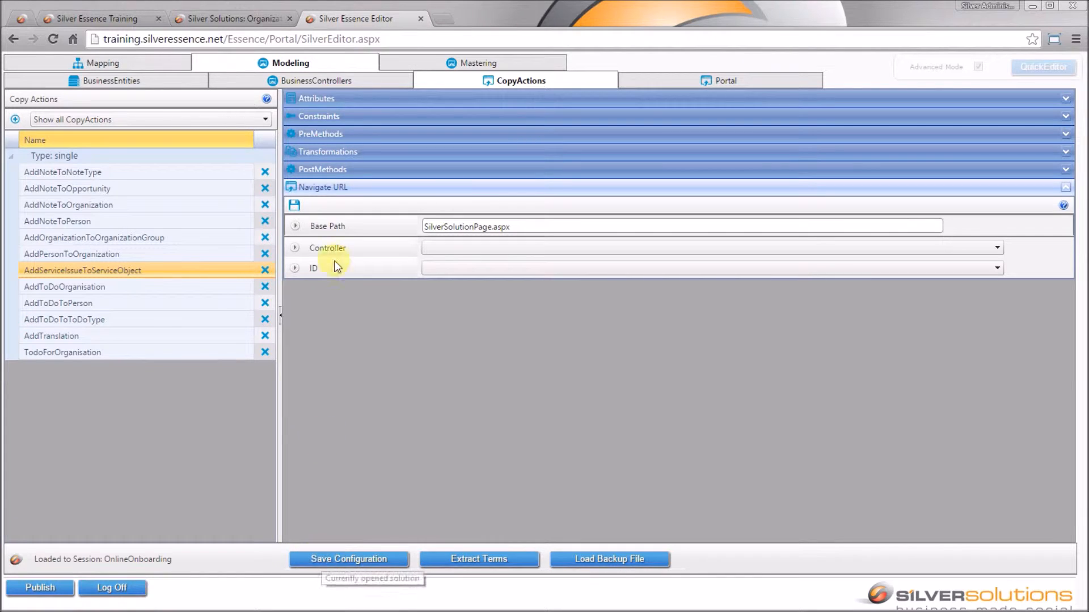
Preview the ServiceObject business controller with the controllers list collapsed, and open the ZEBRA ZT410 Printer record
click(357, 82)
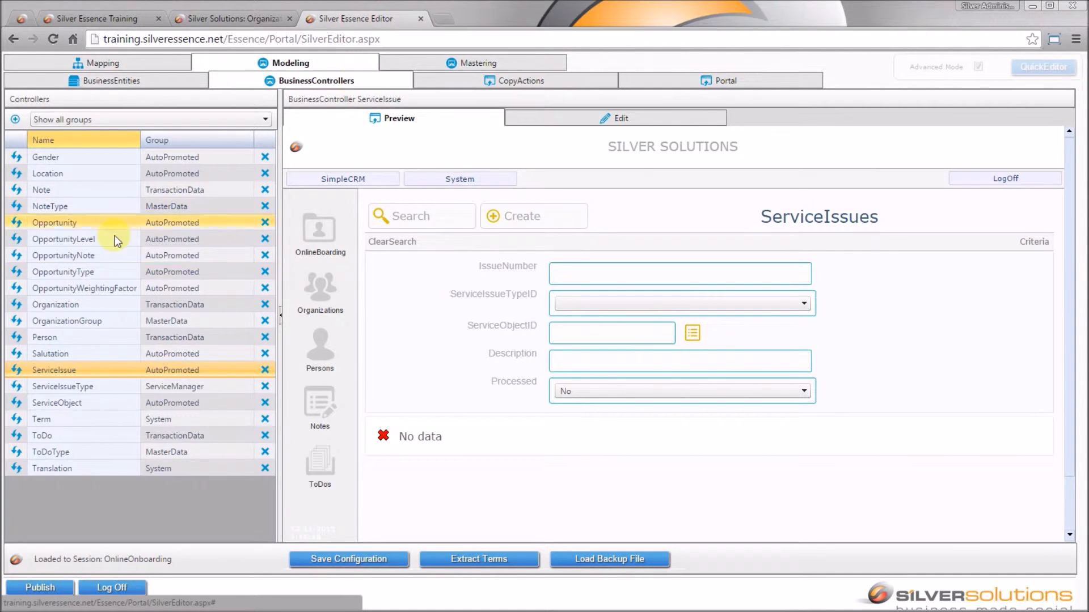
click(116, 402)
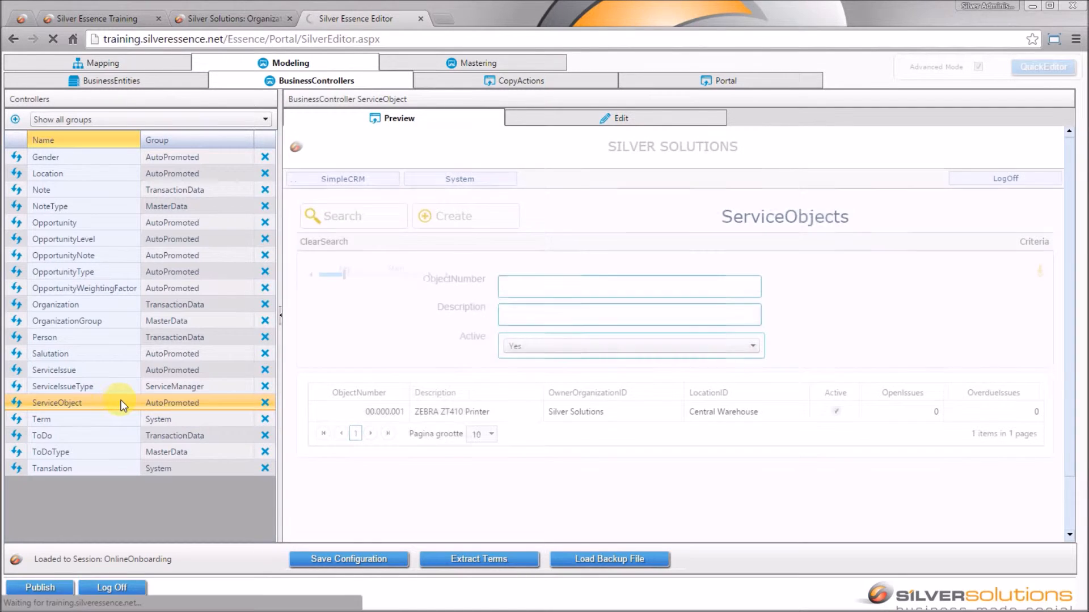
click(280, 315)
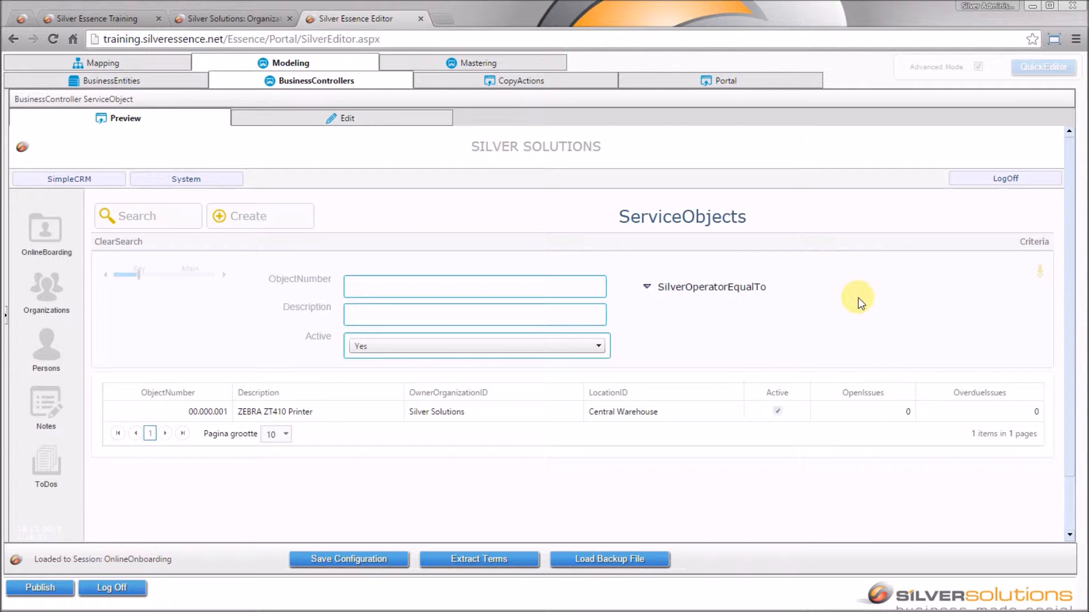
click(505, 417)
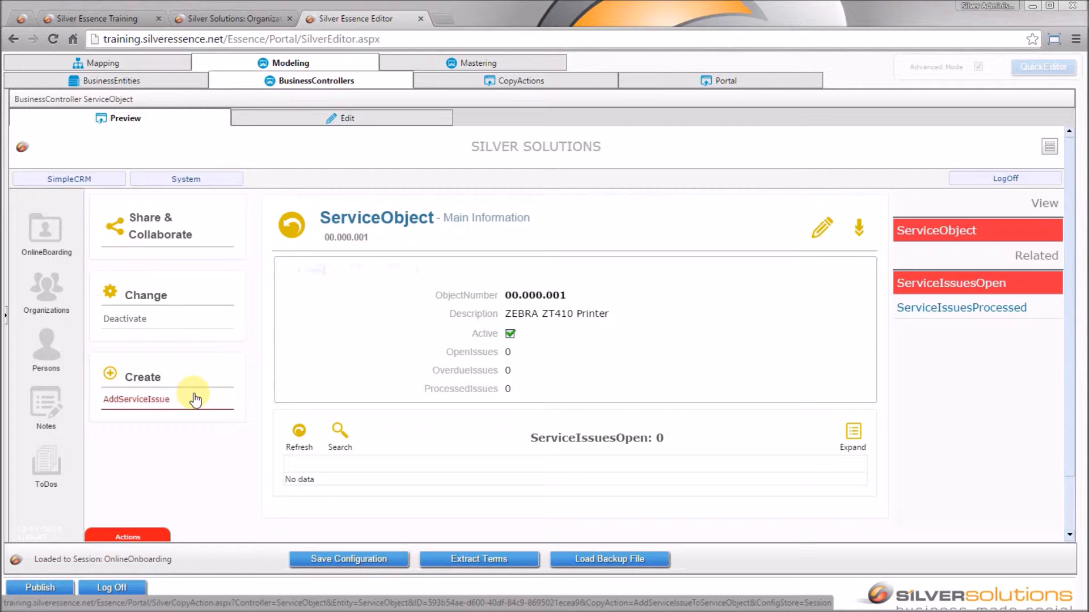
Test deactivating and reactivating the printer service object twice, reviewing the copy action's Active constraint in between
click(190, 322)
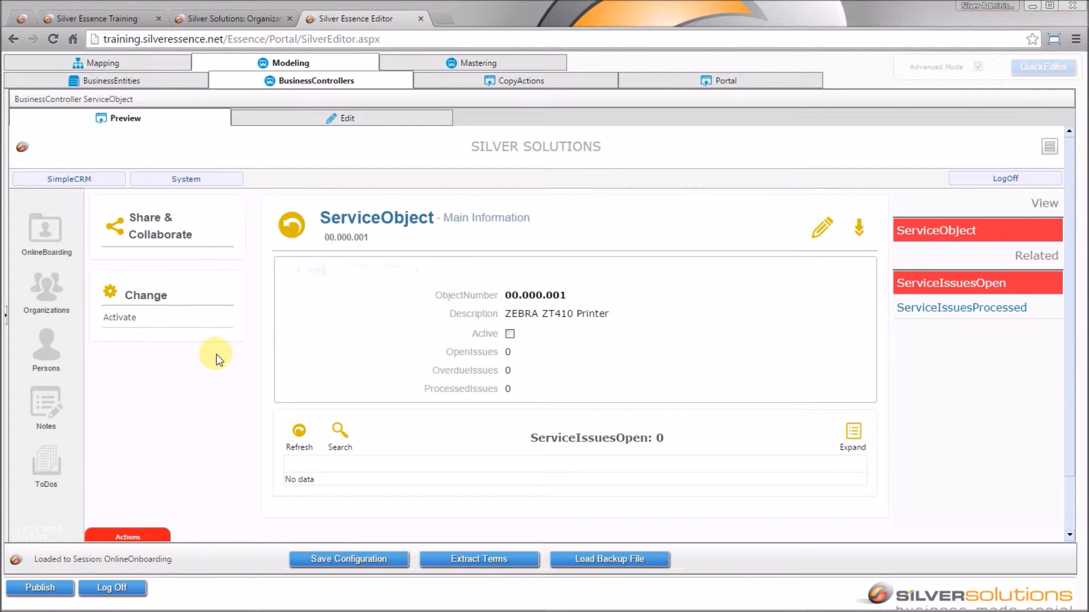
click(219, 318)
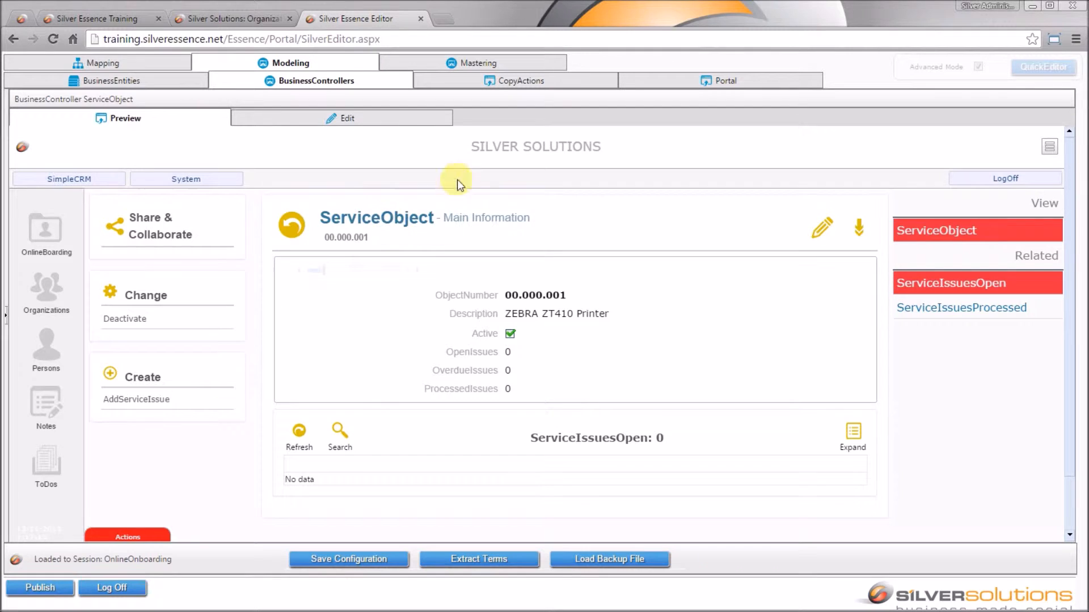
click(533, 83)
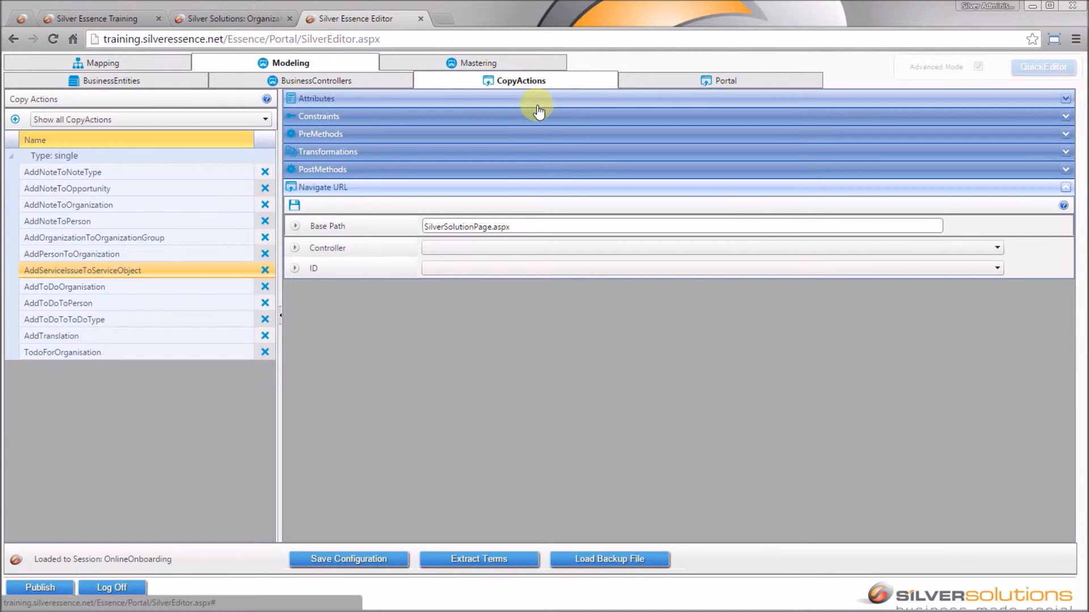
click(538, 116)
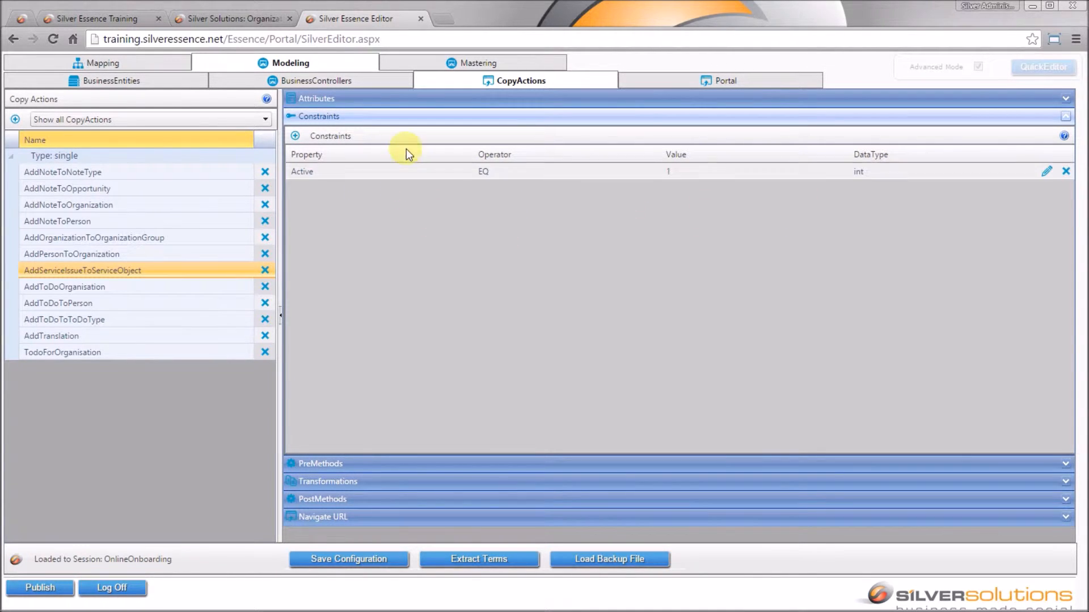
click(397, 86)
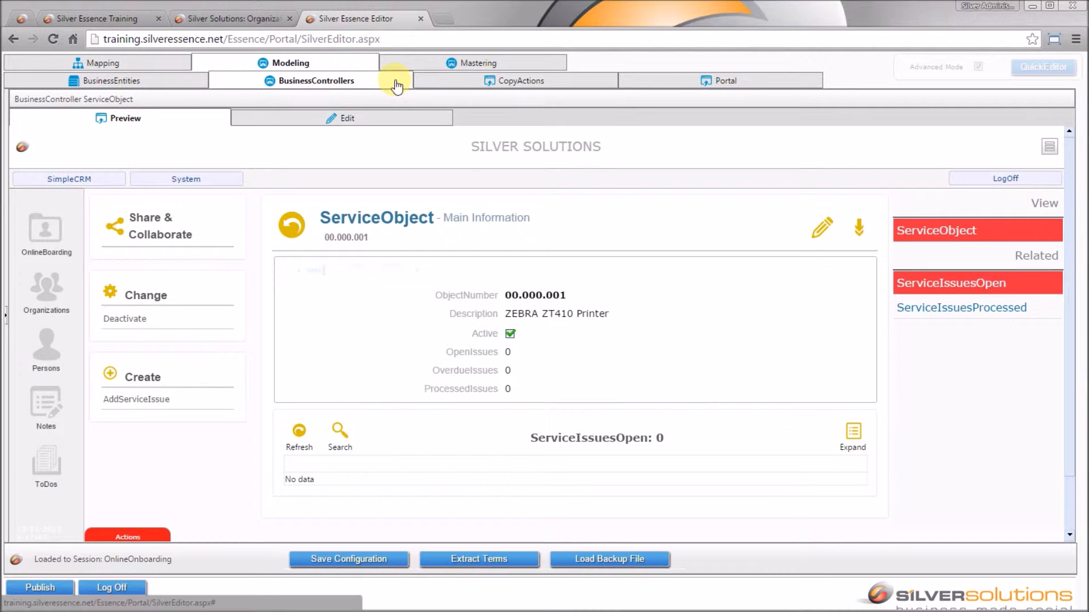
click(195, 319)
click(199, 319)
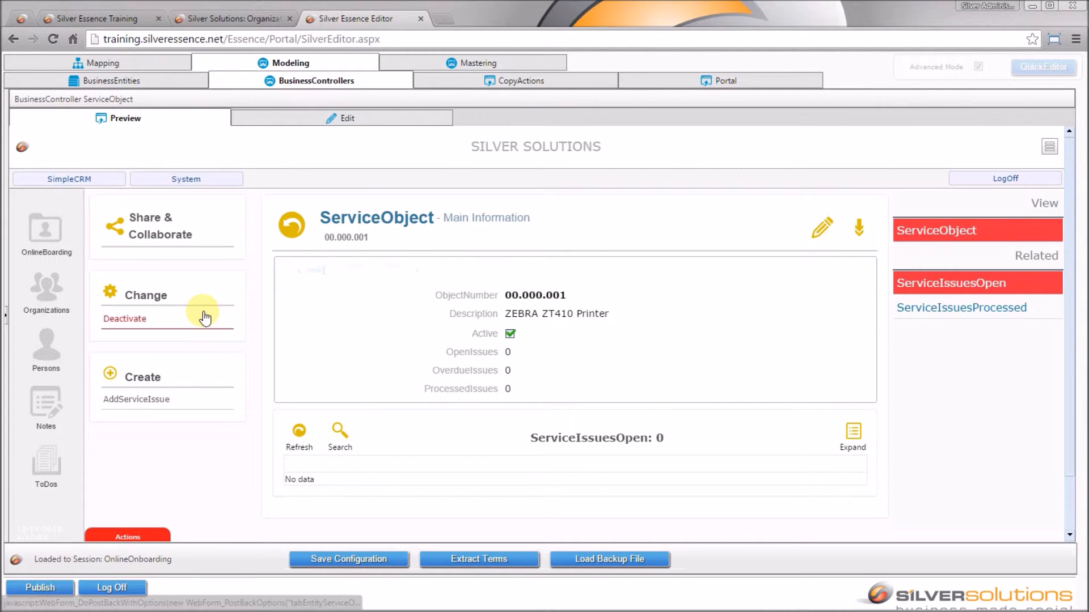
Try adding a service issue from the printer's service object with issue type Damage Repair, and cancel it
click(152, 399)
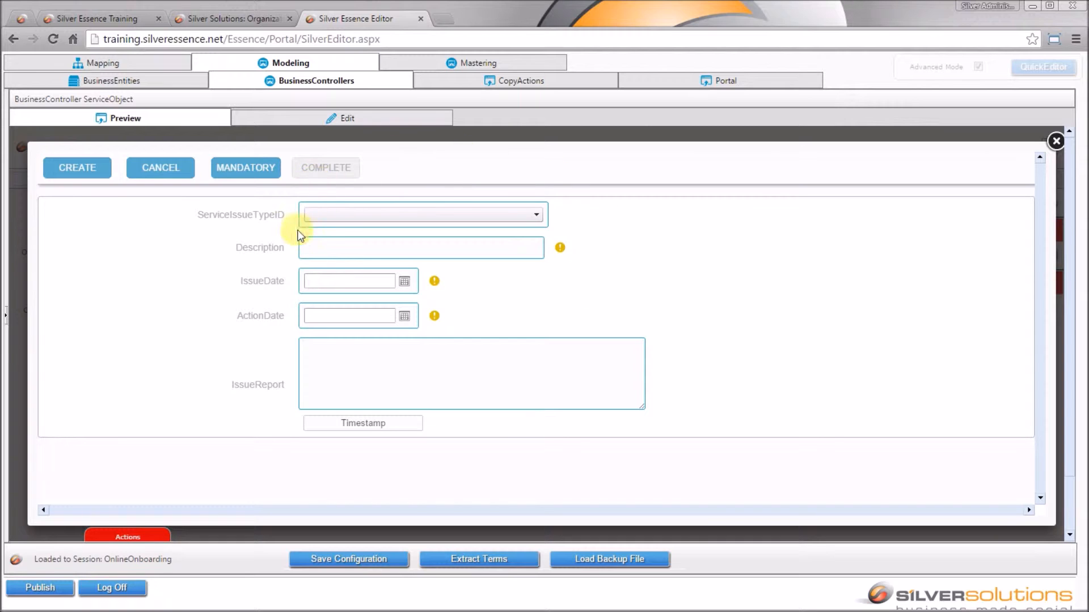
click(396, 214)
click(402, 268)
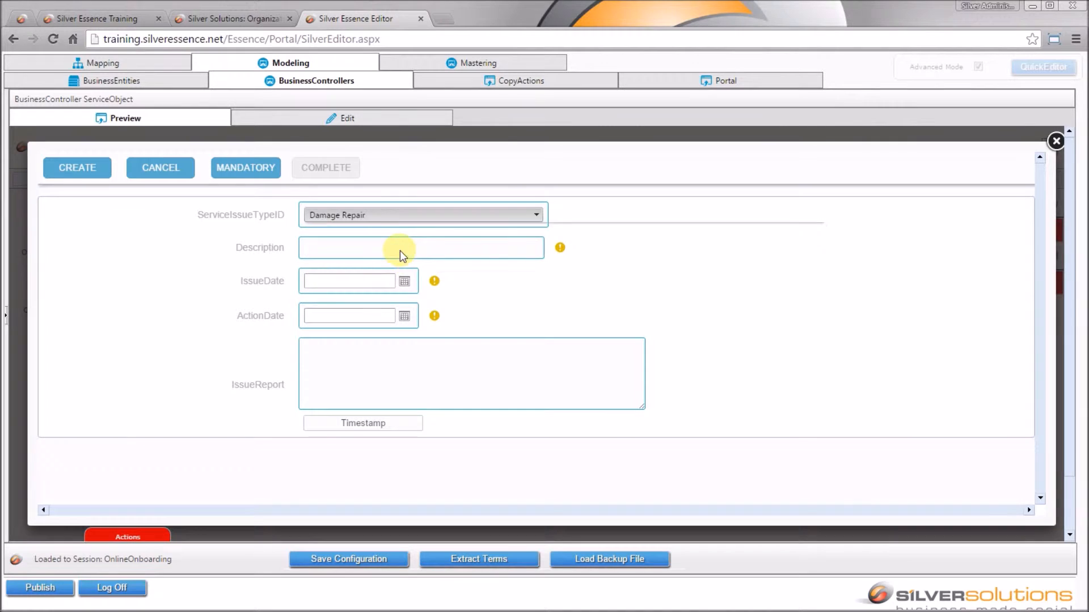
click(400, 250)
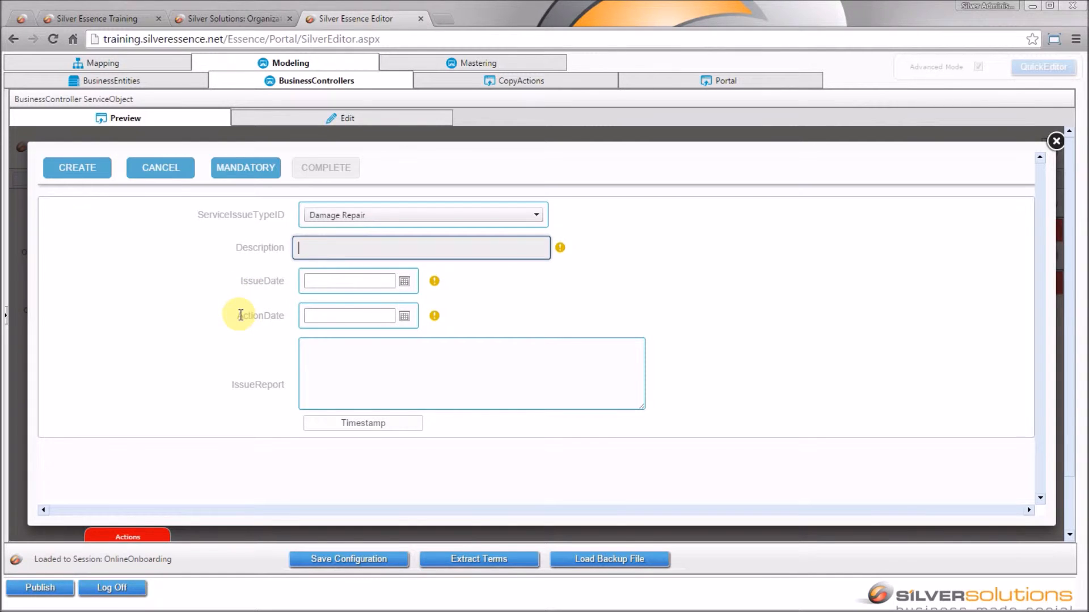
click(179, 167)
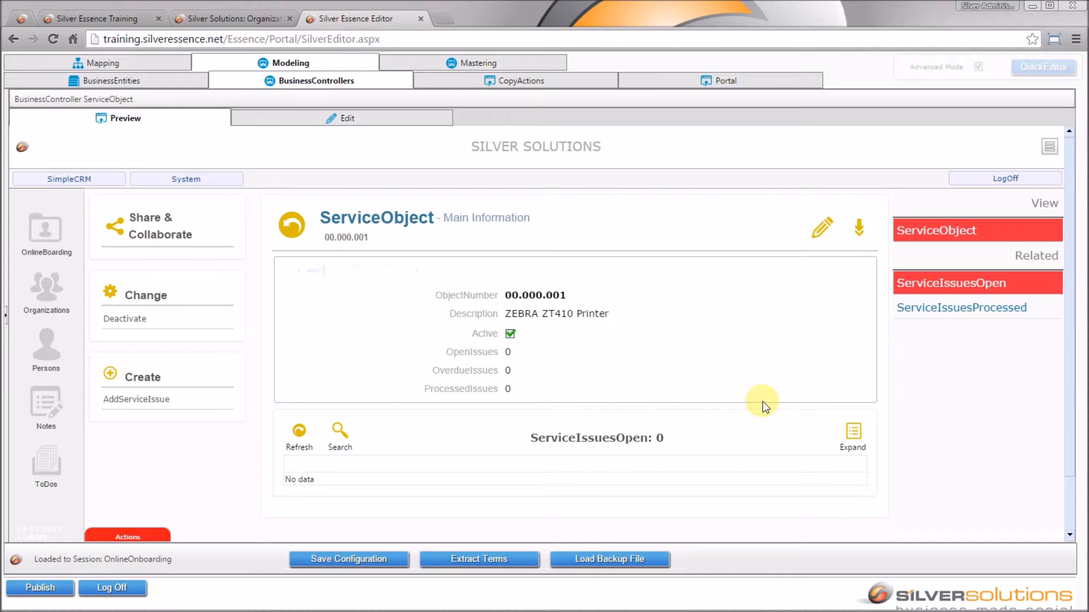
Deactivate the ZEBRA ZT410 Printer service object in the preview
click(140, 317)
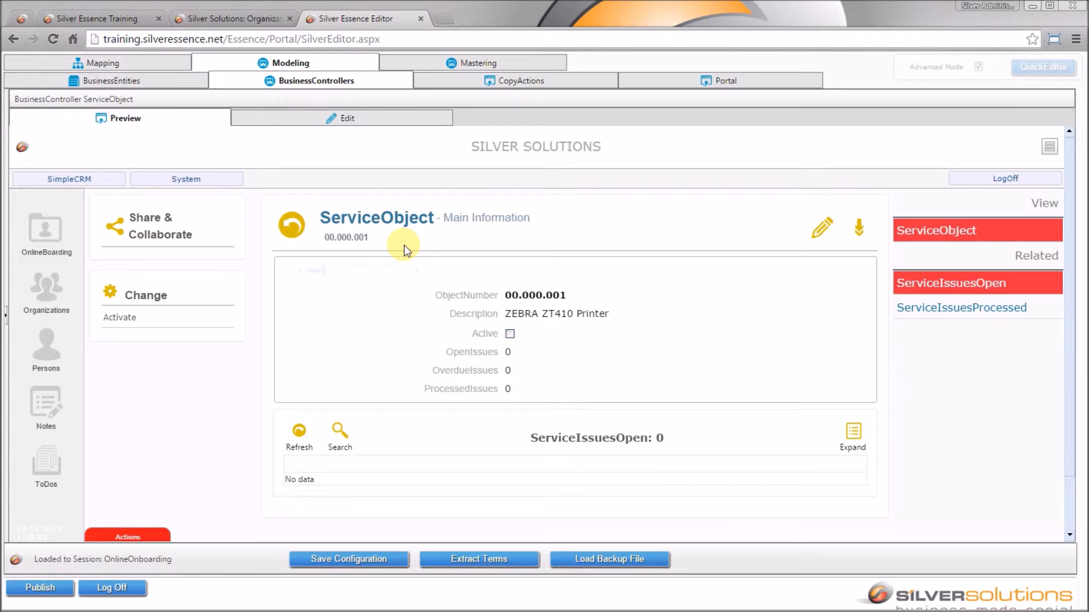
Delete the Active constraint from the AddServiceIssueToServiceObject copy action and check which PreMethods are available
click(530, 86)
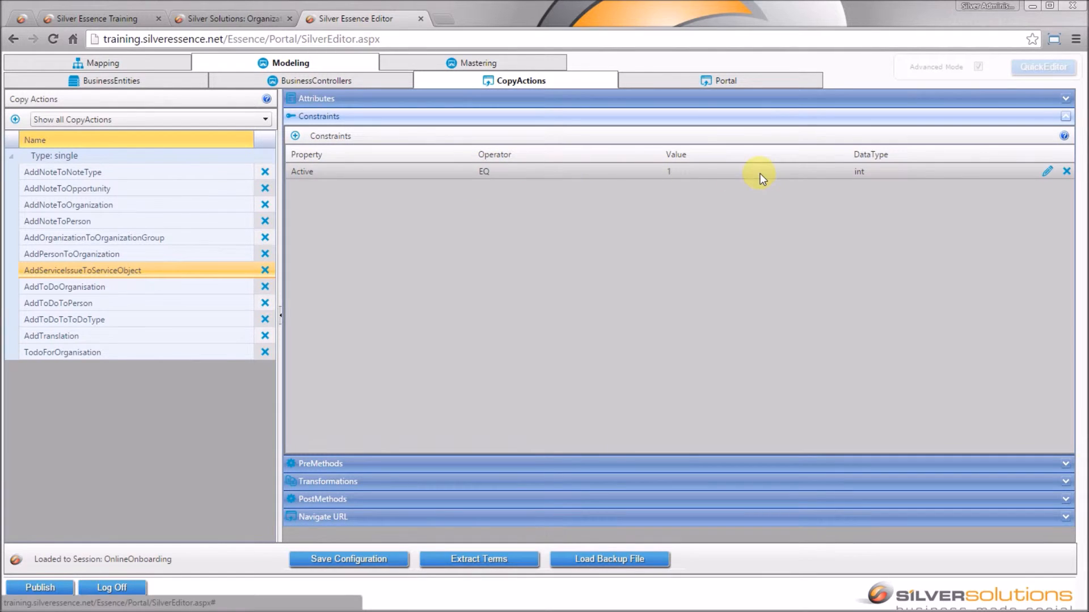
click(1070, 173)
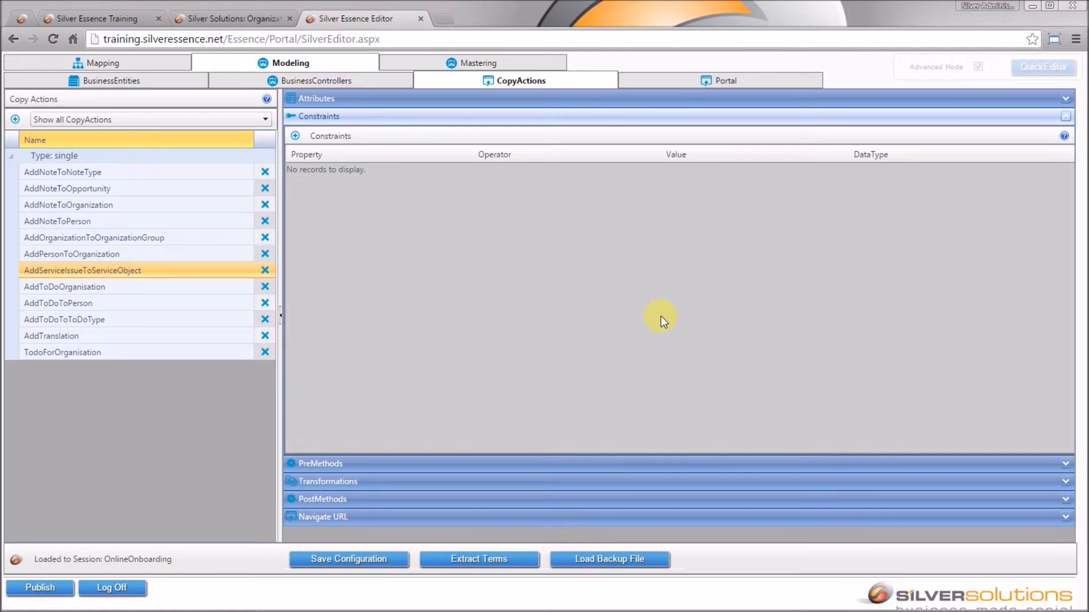
click(657, 462)
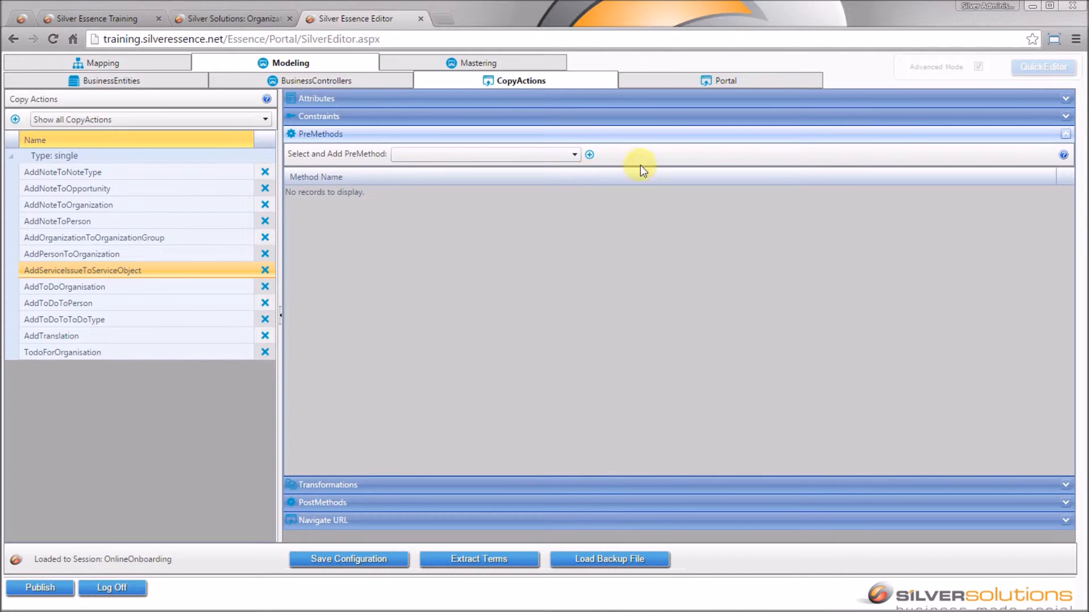
click(473, 153)
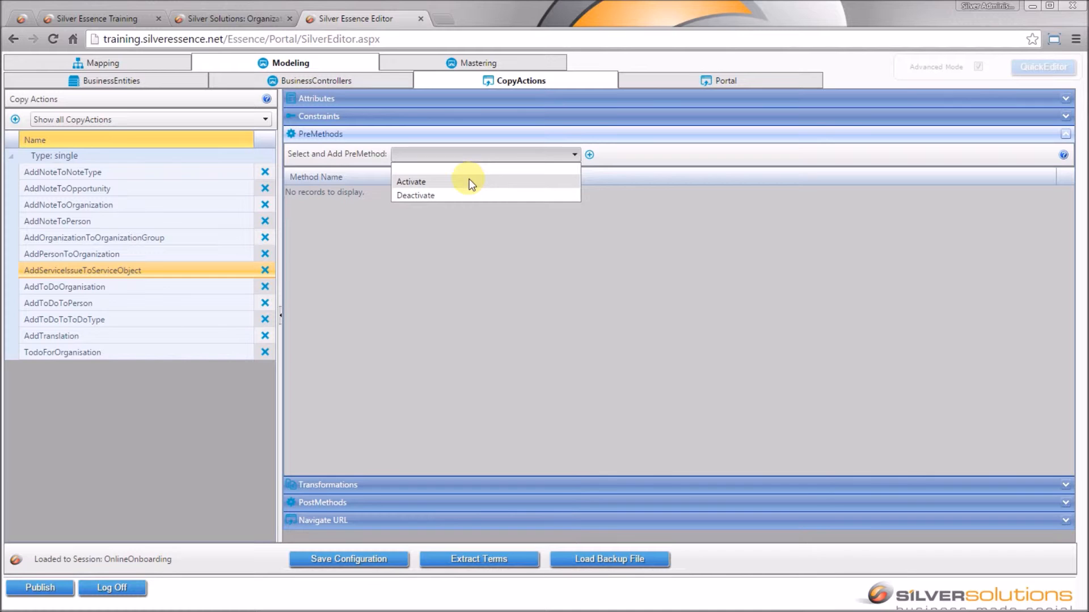
click(477, 332)
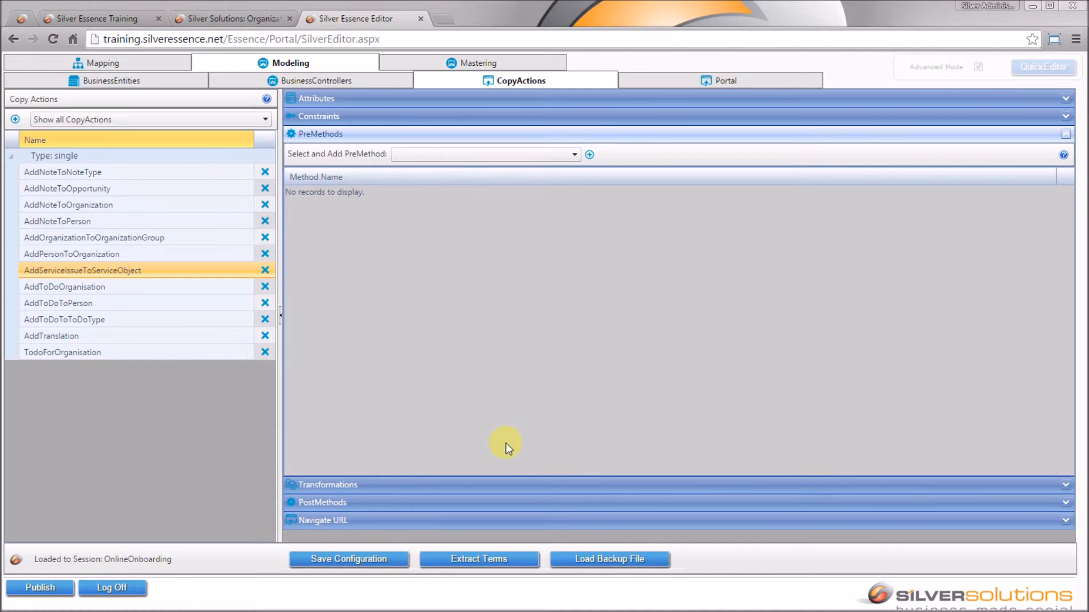
Review the copy action's Transformations, add Activate as a PostMethod, and save the configuration
click(520, 484)
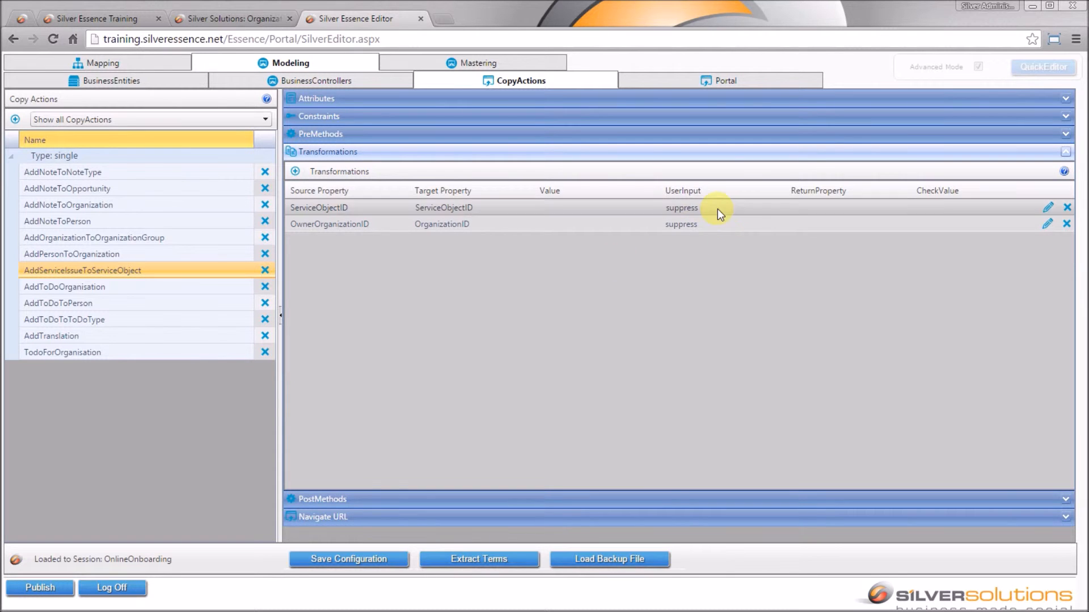
click(707, 139)
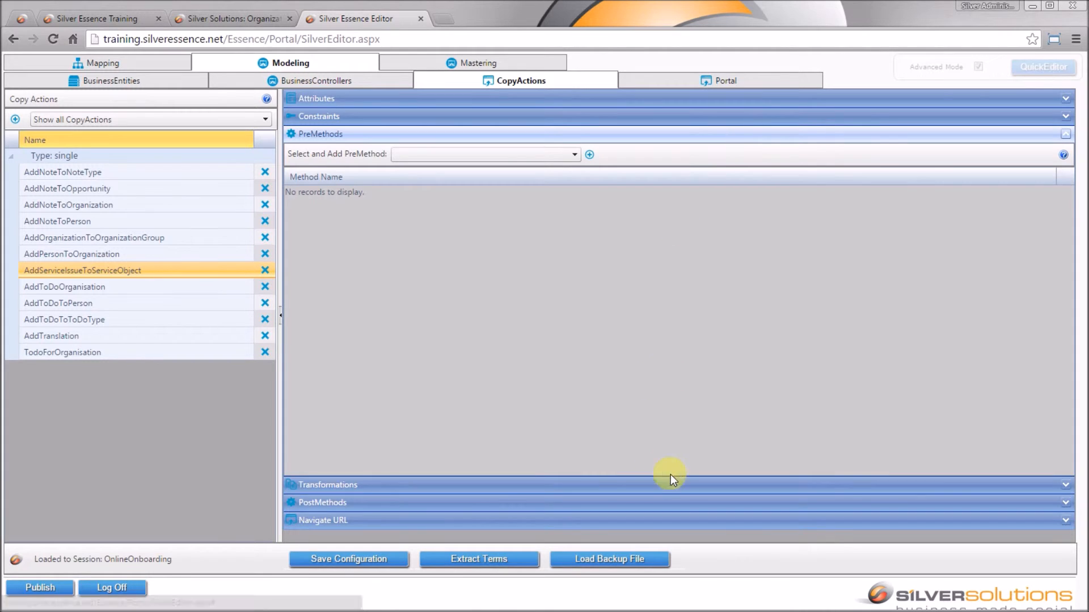
click(685, 487)
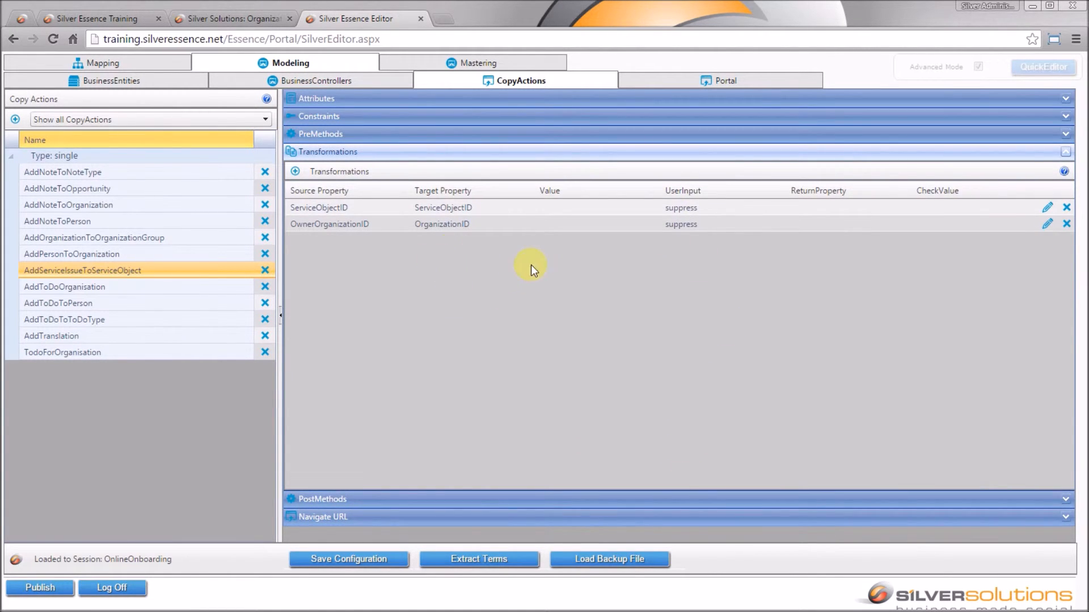
click(525, 498)
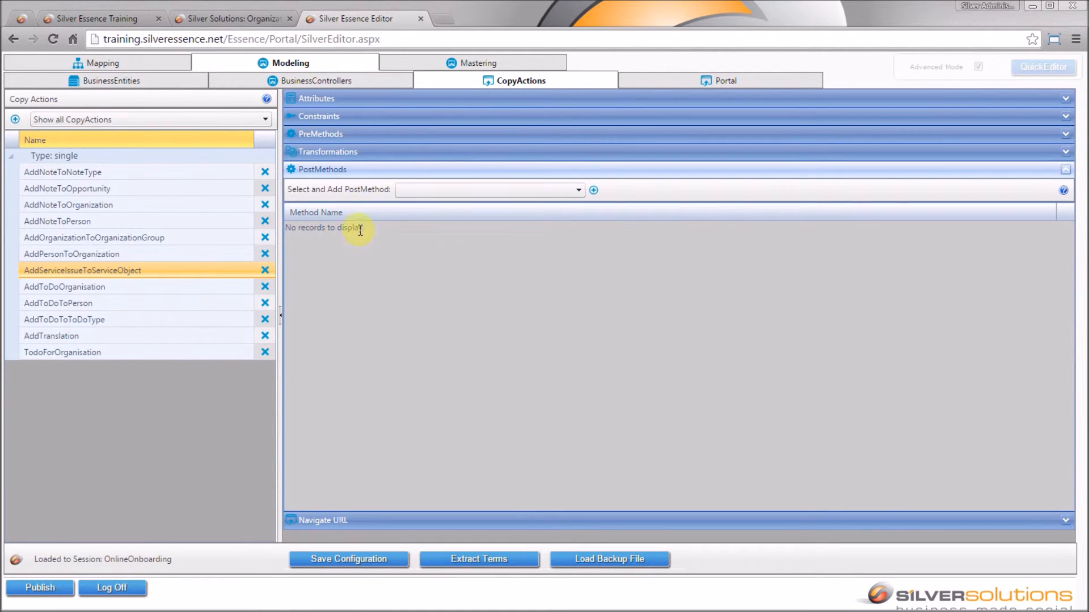
click(507, 193)
click(499, 218)
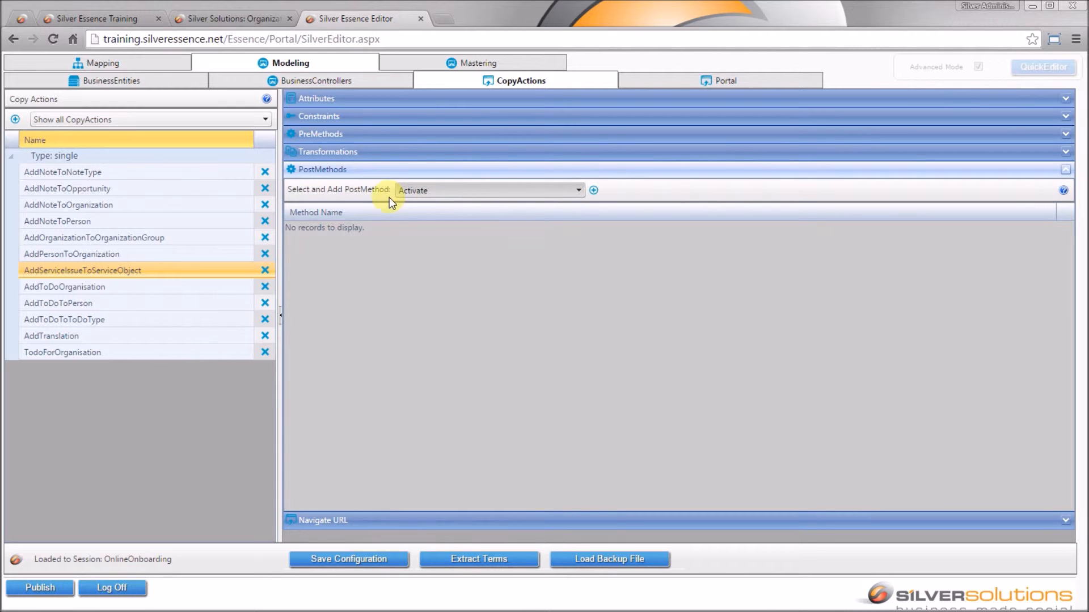
click(593, 191)
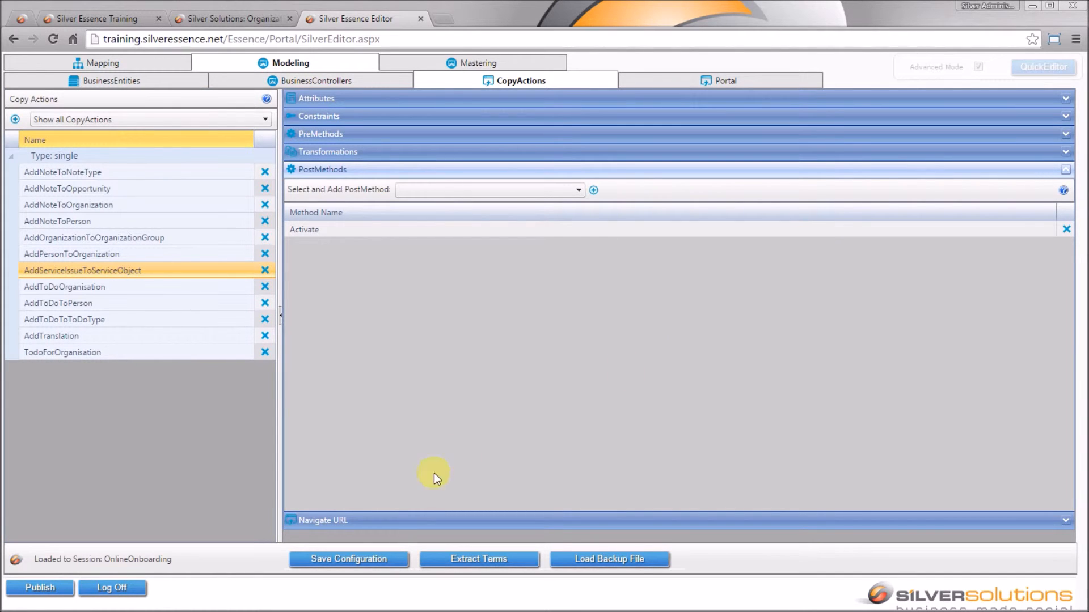
click(351, 558)
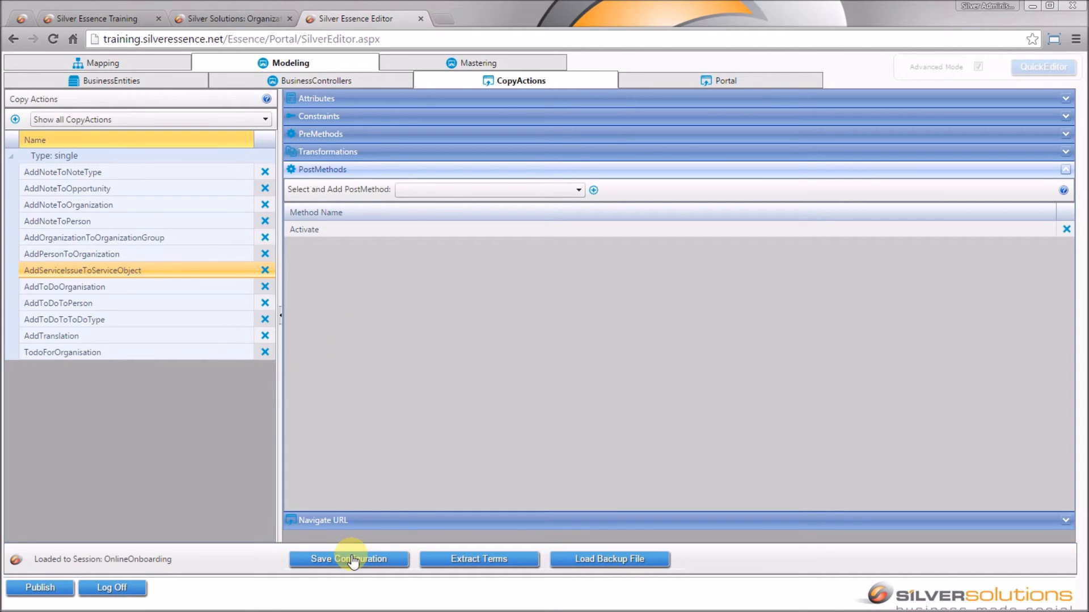
In the ServiceObject preview, search for service objects with Active set to No and open the ZEBRA ZT410 Printer record
click(375, 82)
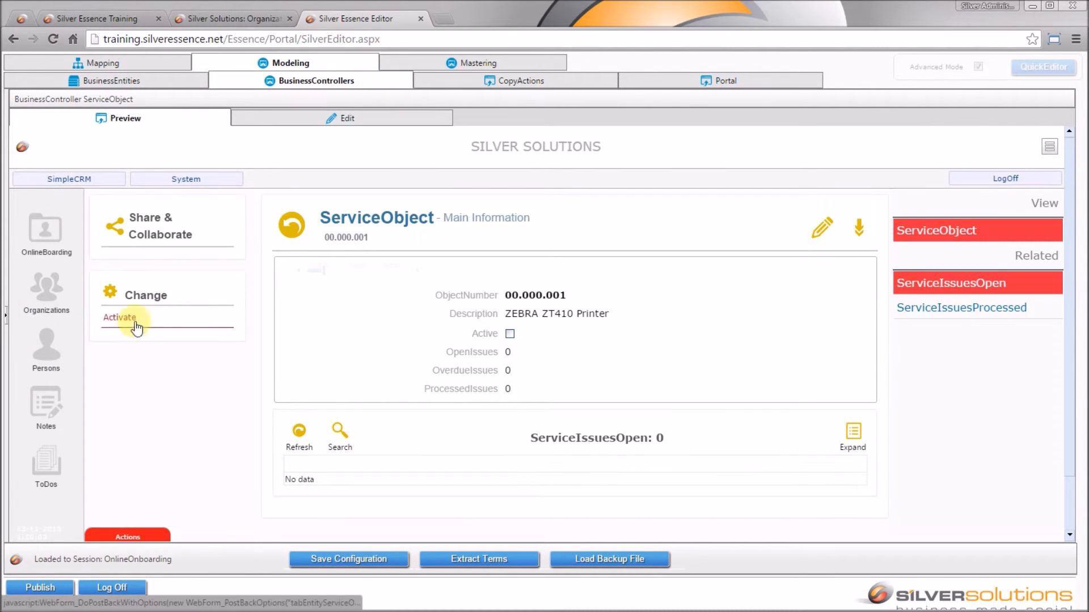
click(292, 226)
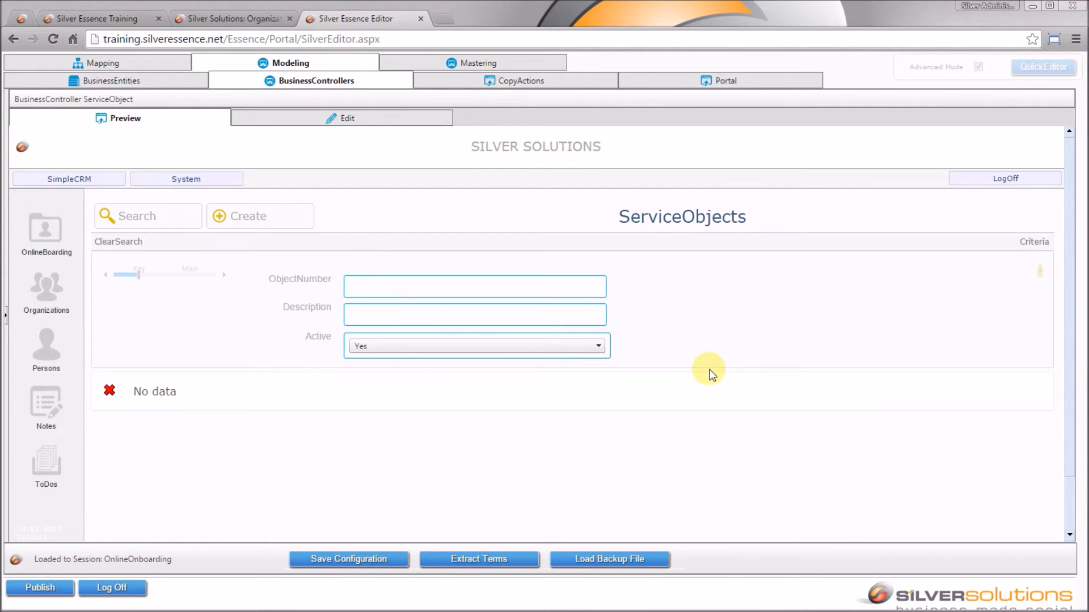
click(579, 347)
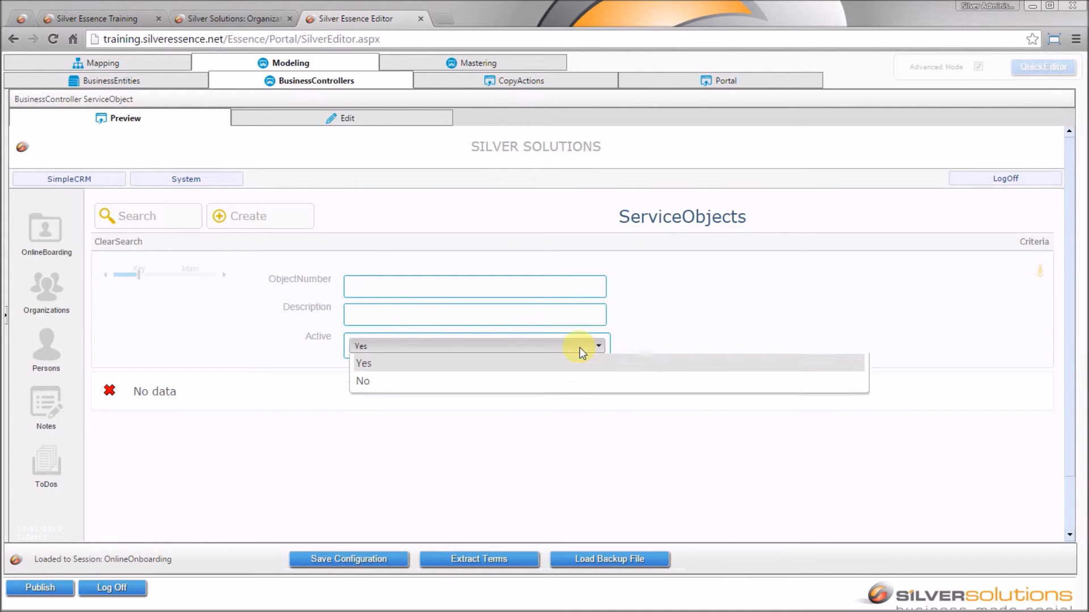
click(572, 396)
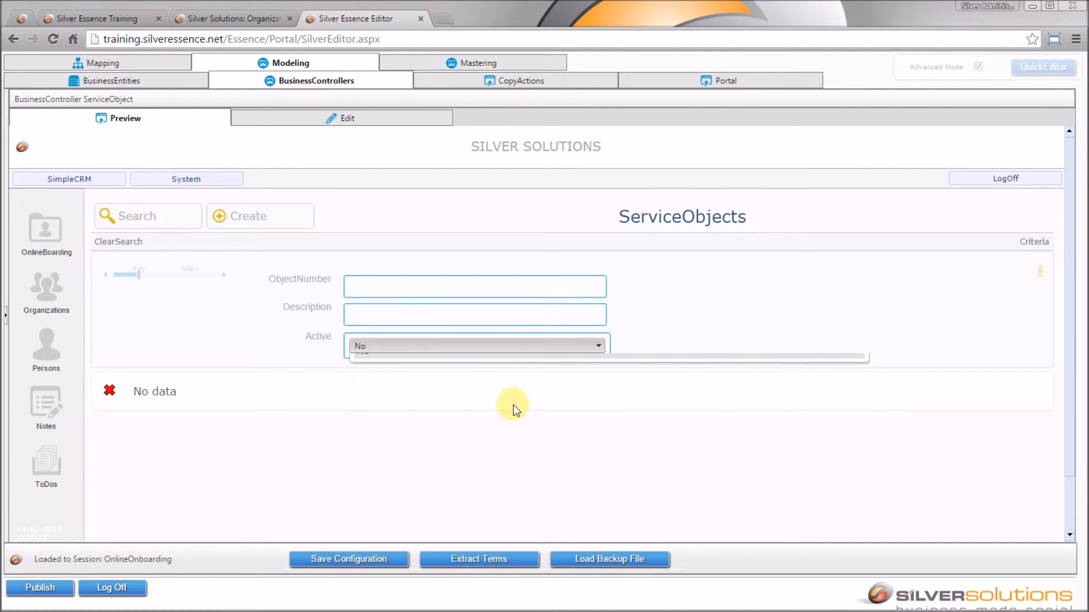
click(147, 217)
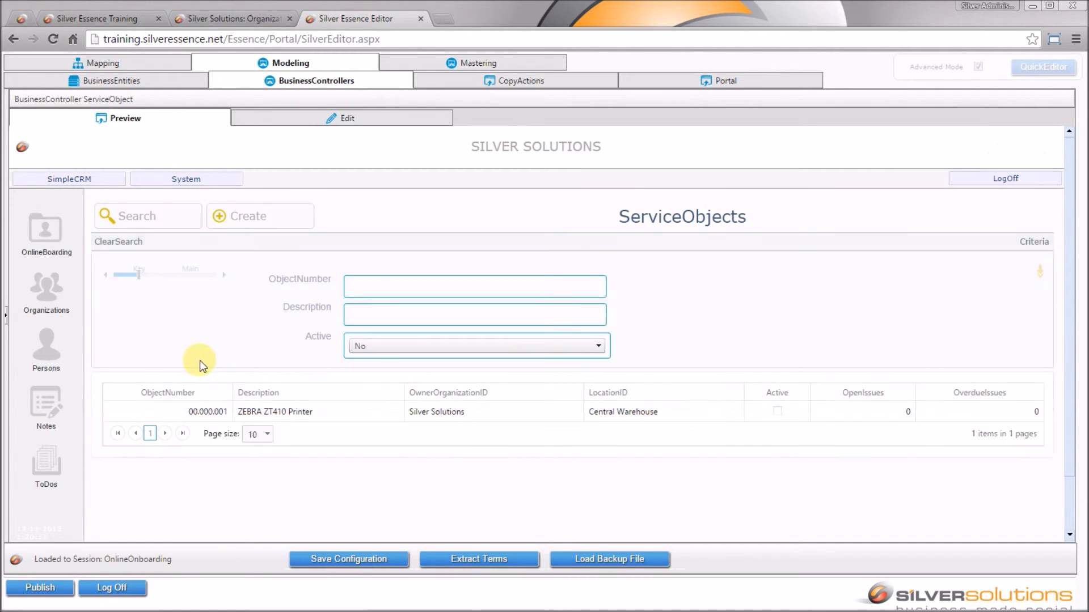
click(672, 414)
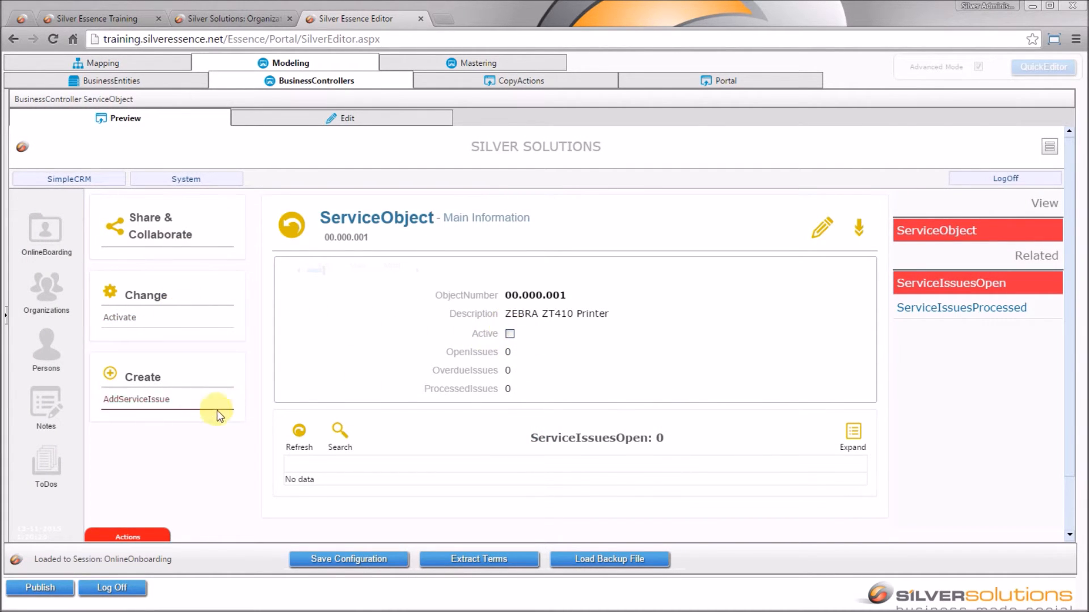
Start adding a service issue to the printer with issue type Damage Repair and description "Faulty Connection, short circuted"
click(174, 400)
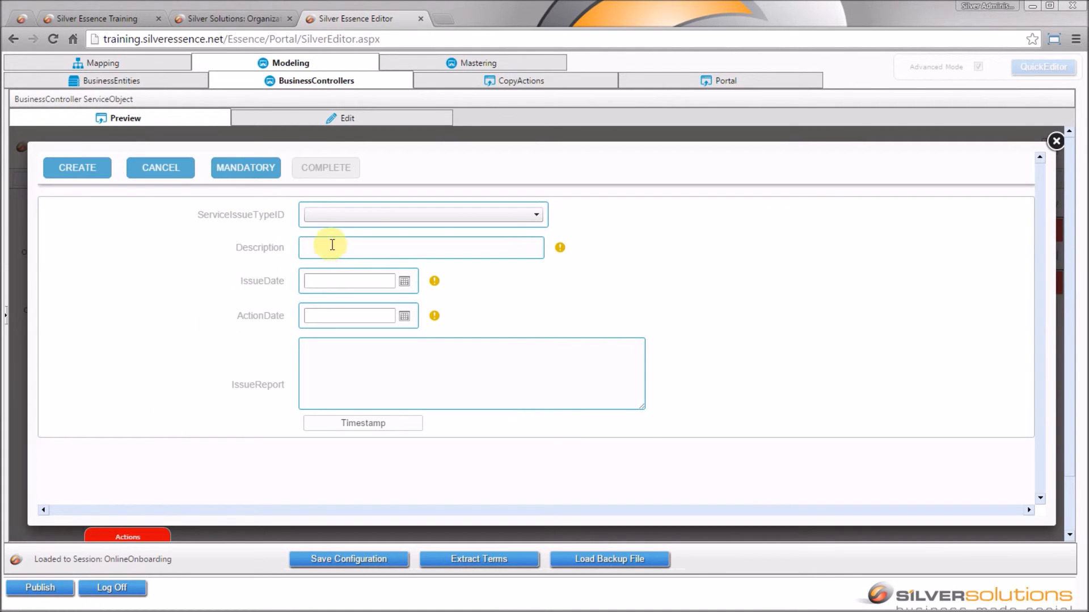
click(380, 217)
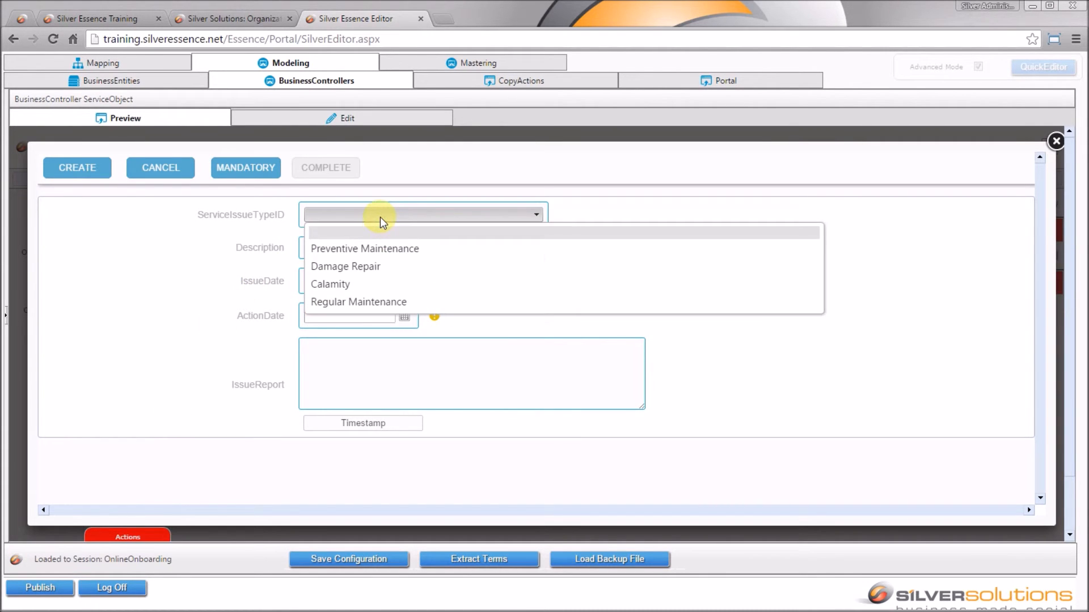
click(375, 267)
click(380, 249)
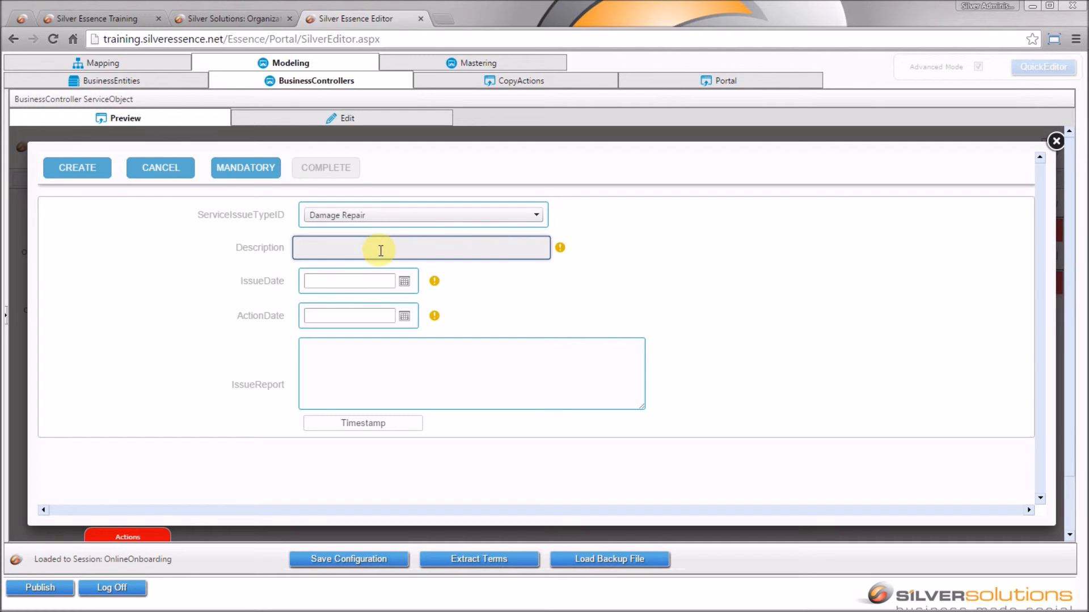
text(Faulty Connection, short cui)
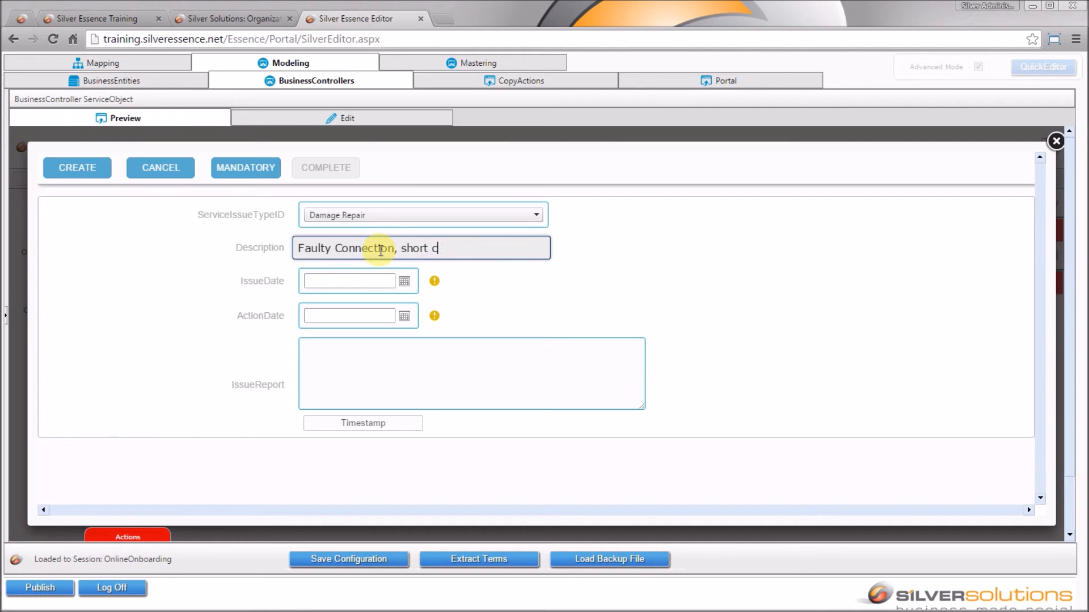
key(BackSpace)
key(BackSpace)
text(ircuted)
Set IssueDate to 13-11-2015 and ActionDate to 15-11-2015, timestamp the IssueReport, and create the service issue
click(404, 281)
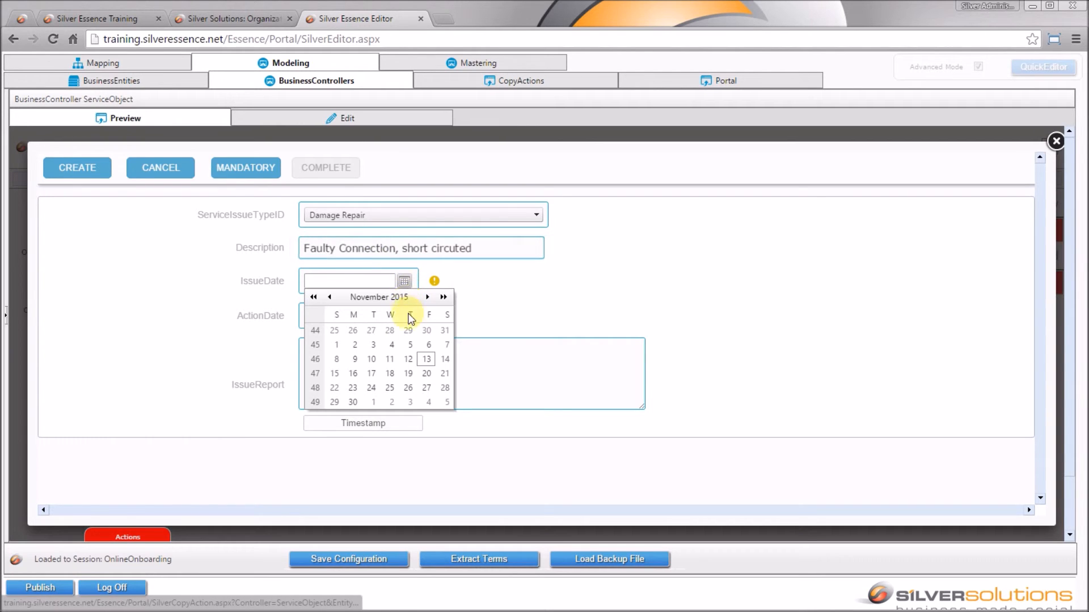
click(427, 360)
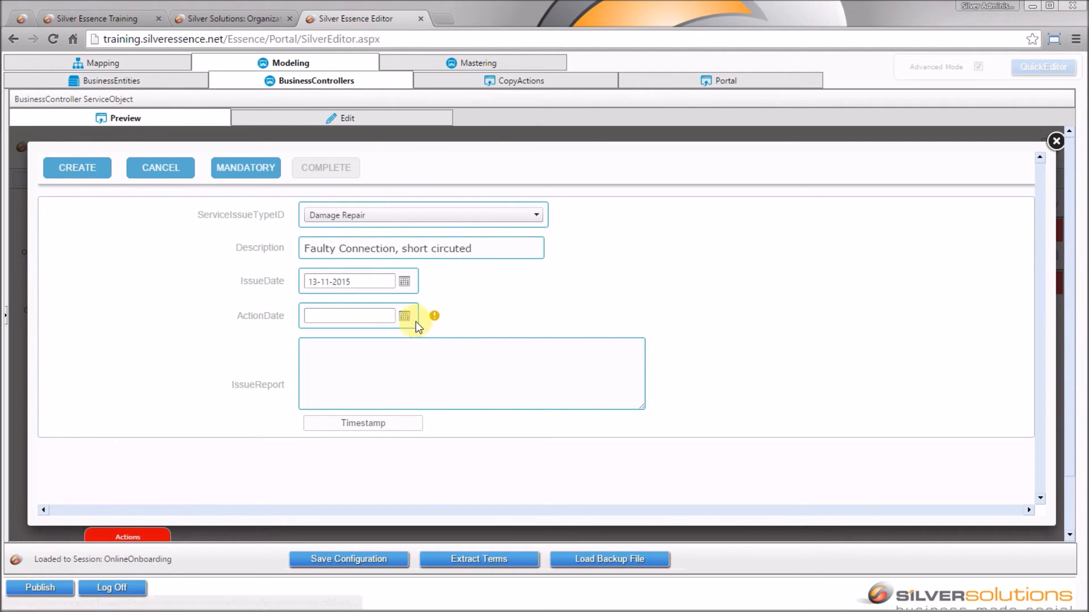
click(407, 318)
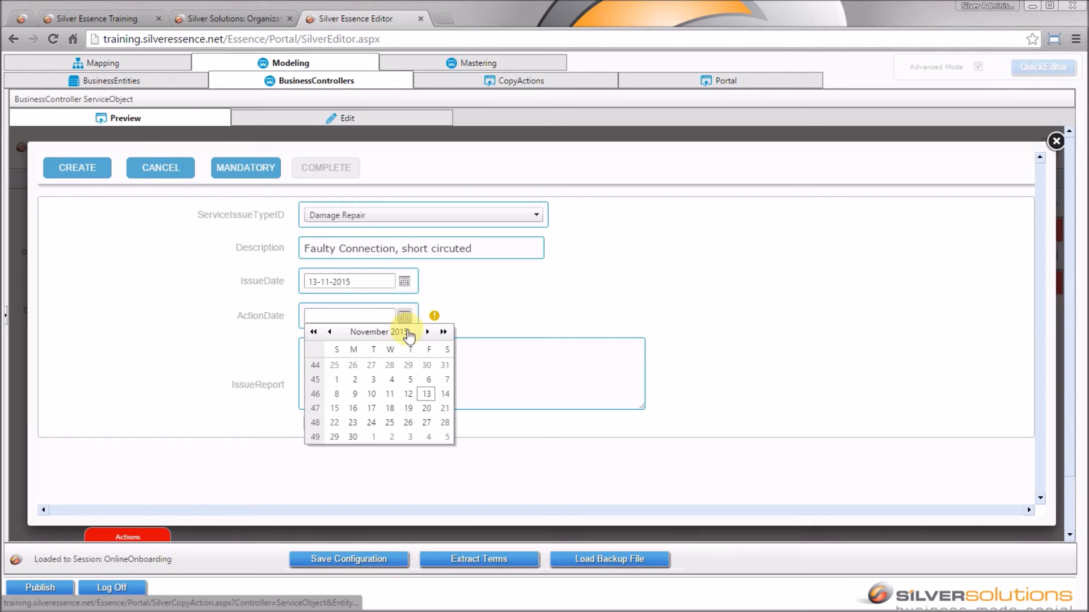
click(337, 405)
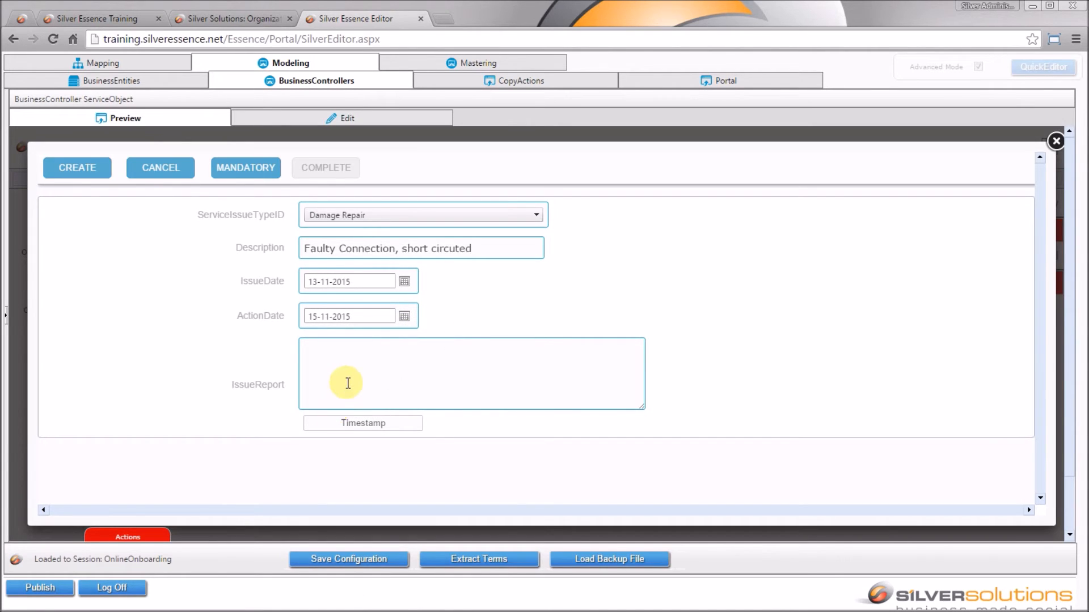
click(352, 423)
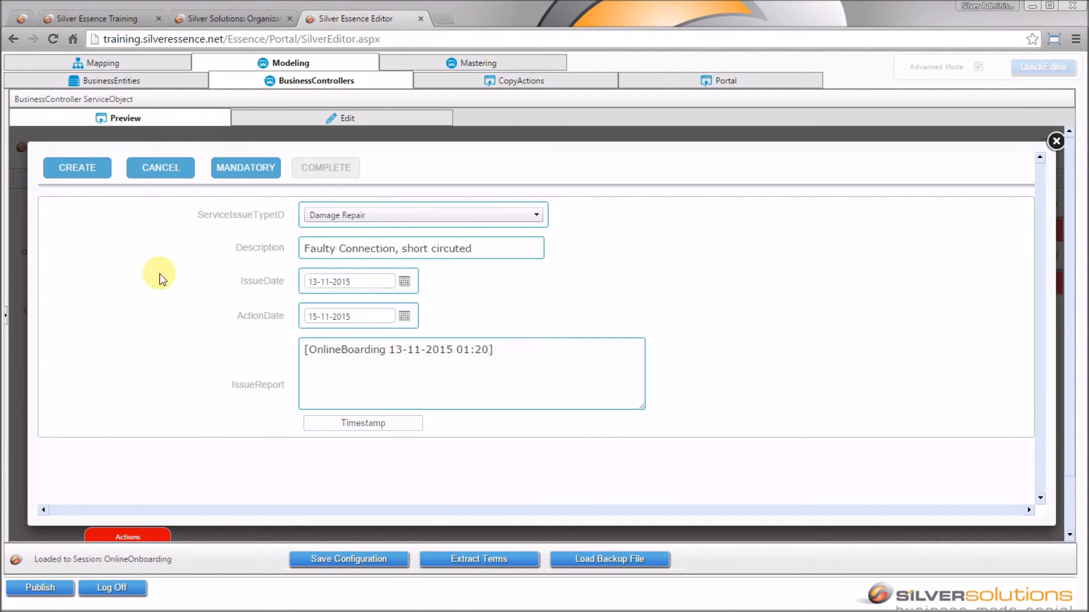
click(100, 171)
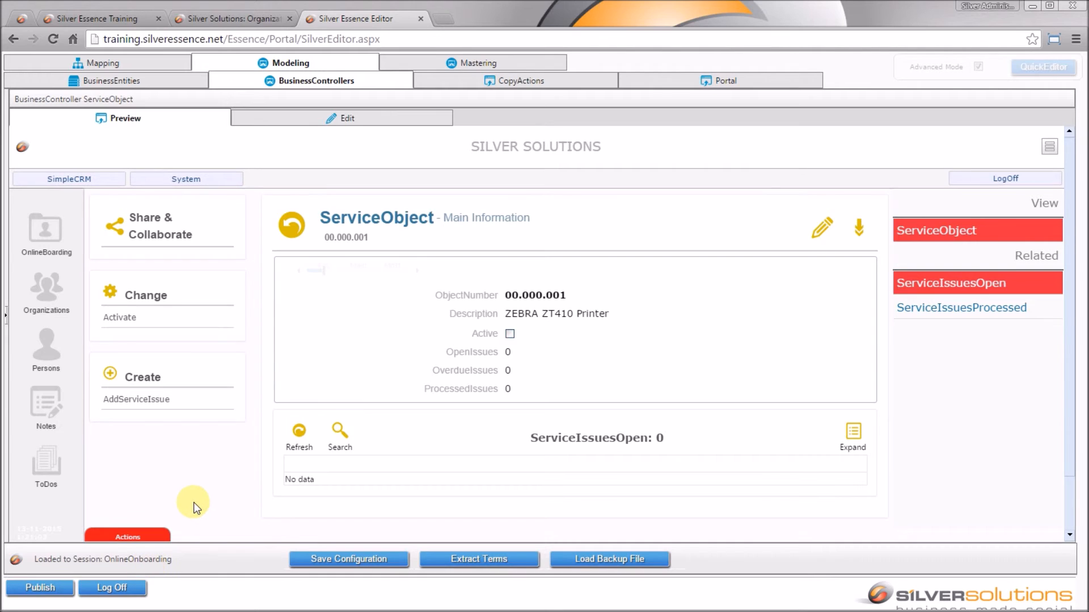
Reload the preview frame to check the printer's Active state and open issues, and review the copy action's PostMethods
right_click(270, 438)
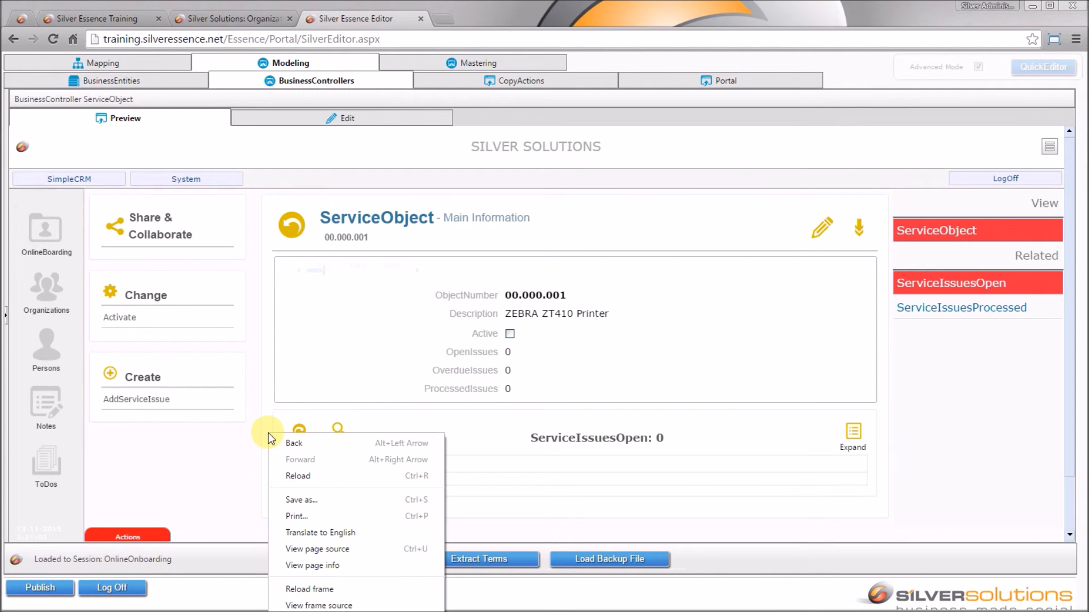
click(295, 589)
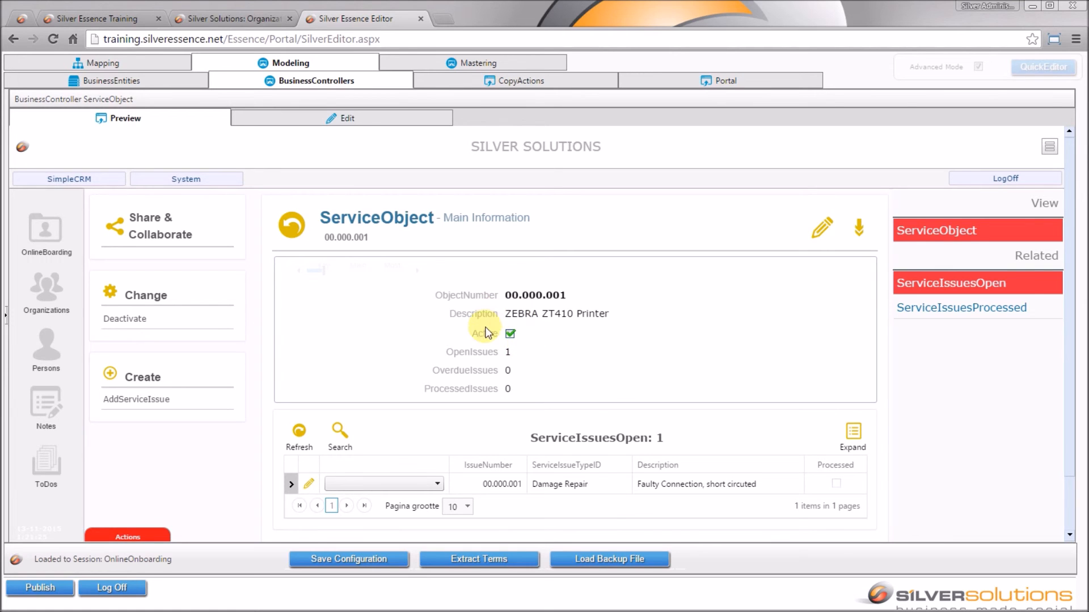
right_click(540, 377)
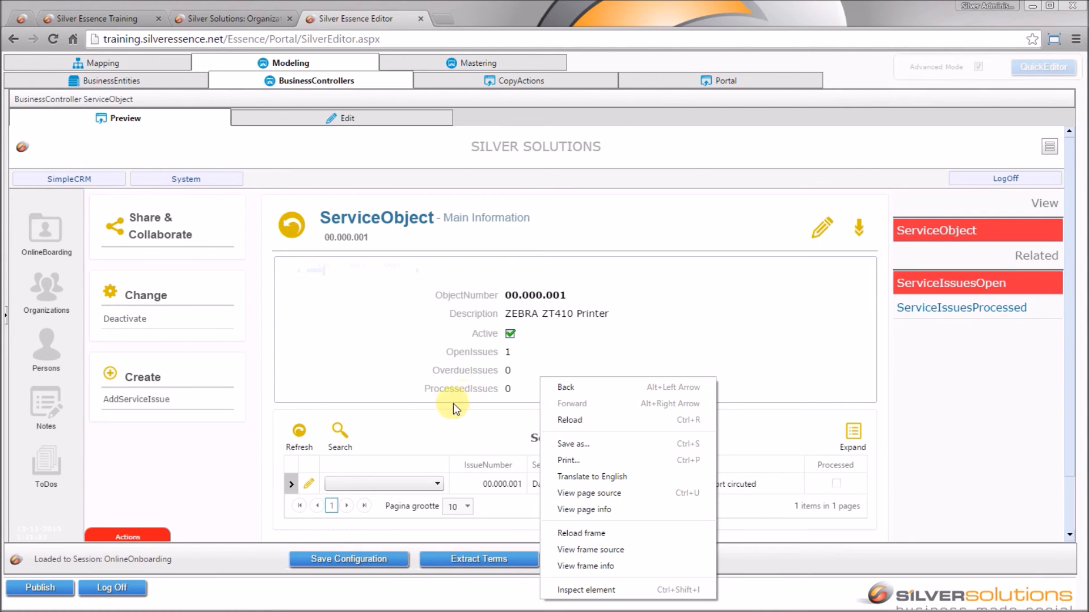
click(428, 409)
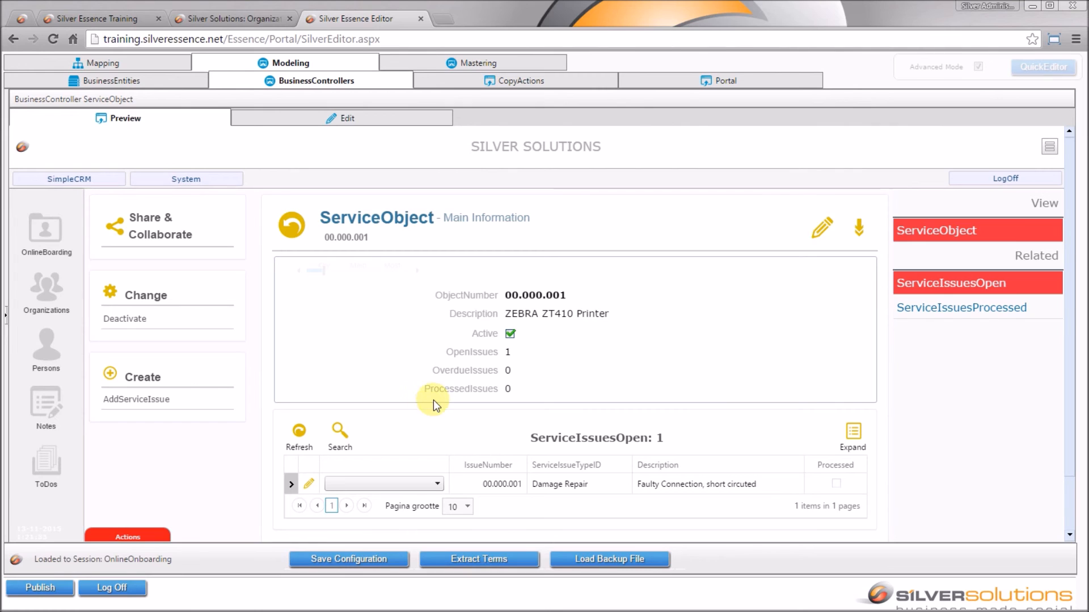
click(505, 84)
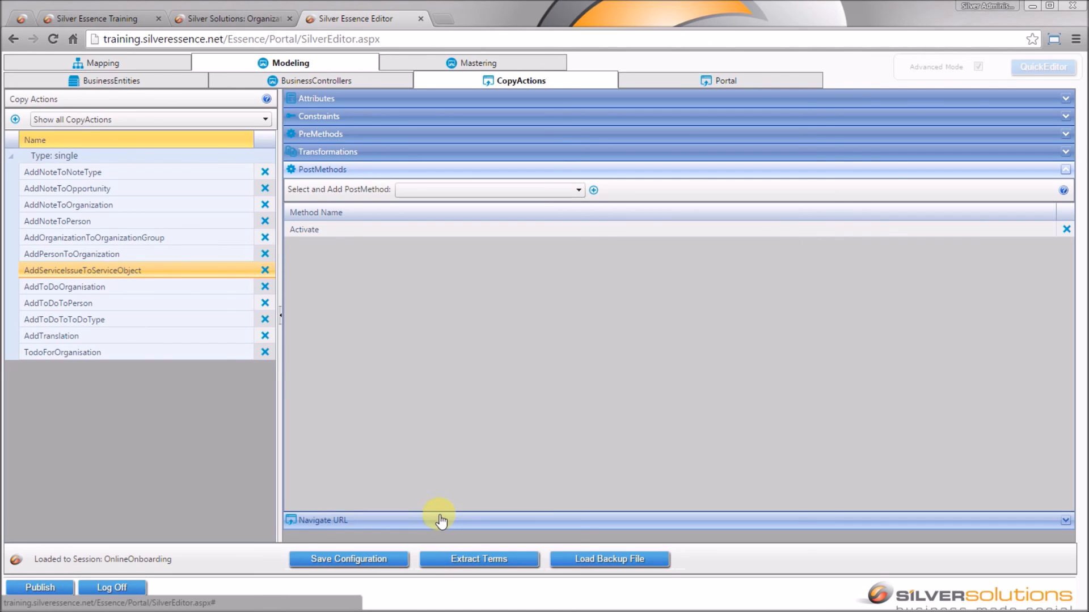
click(376, 84)
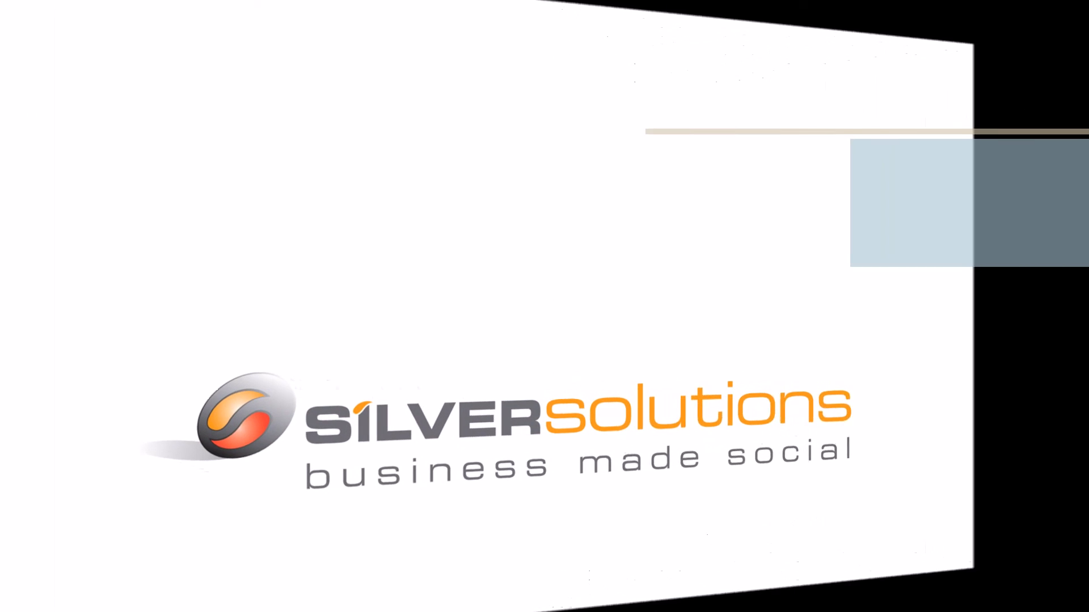